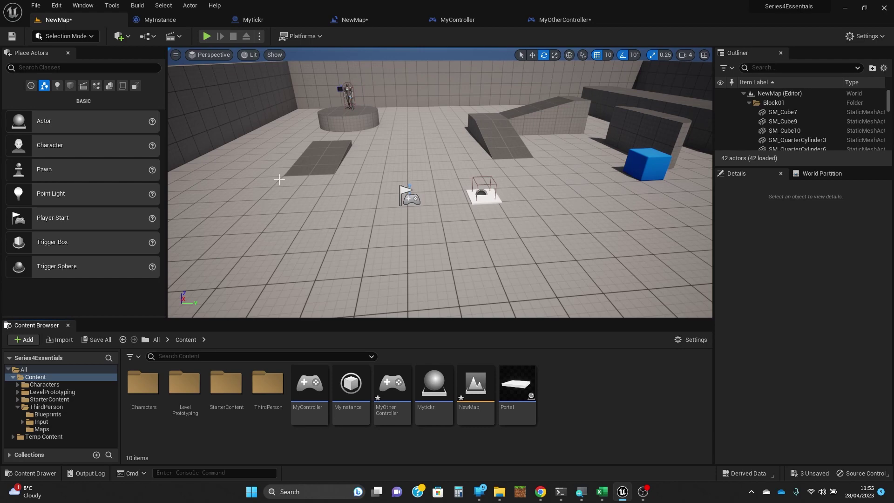
Review Project Settings' Maps & Modes: default game mode, MyController player controller and default maps
click(56, 7)
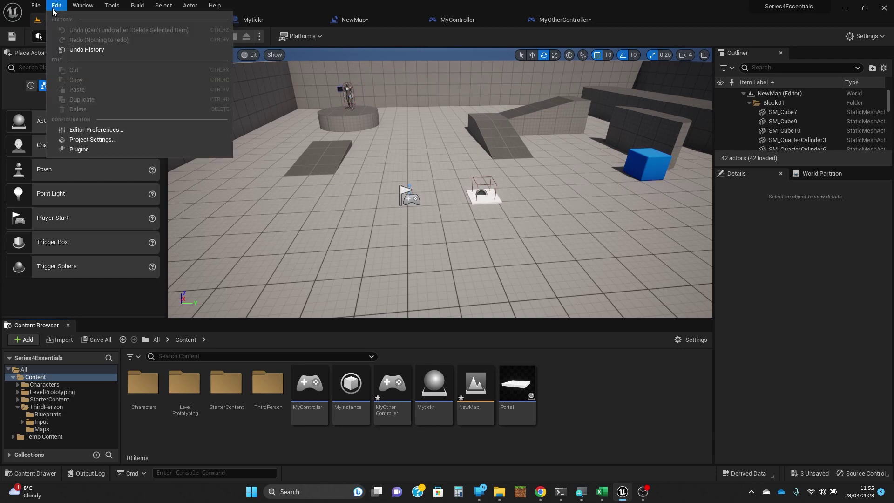
click(101, 139)
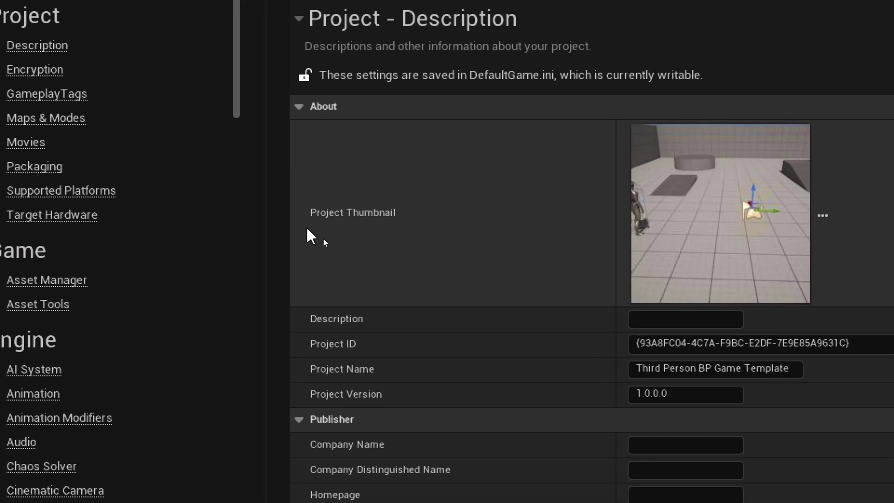
click(83, 119)
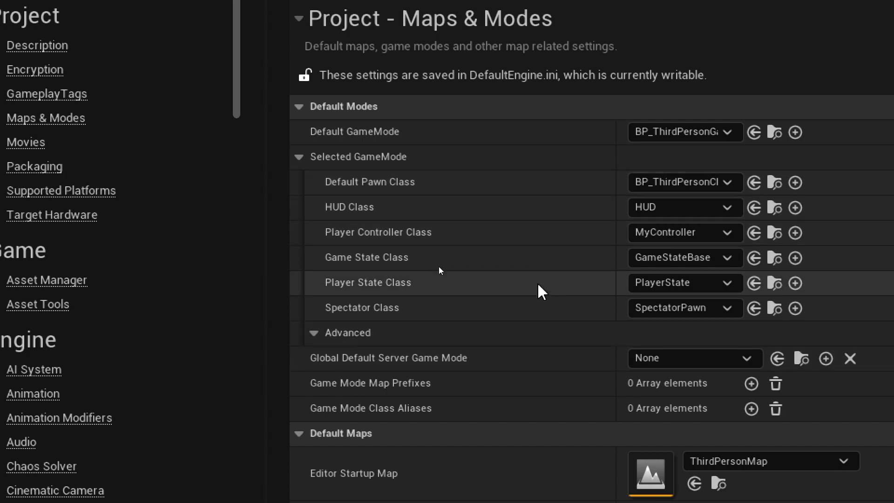
scroll(438, 266, down, 5)
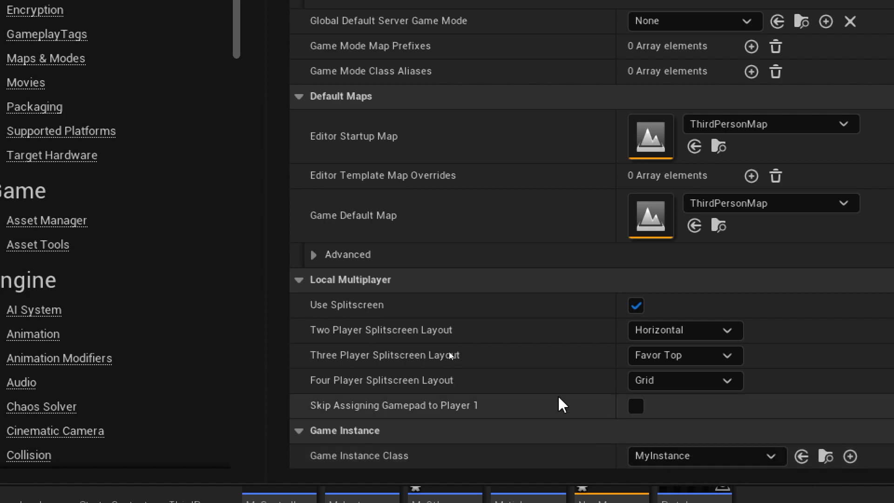
scroll(522, 279, up, 5)
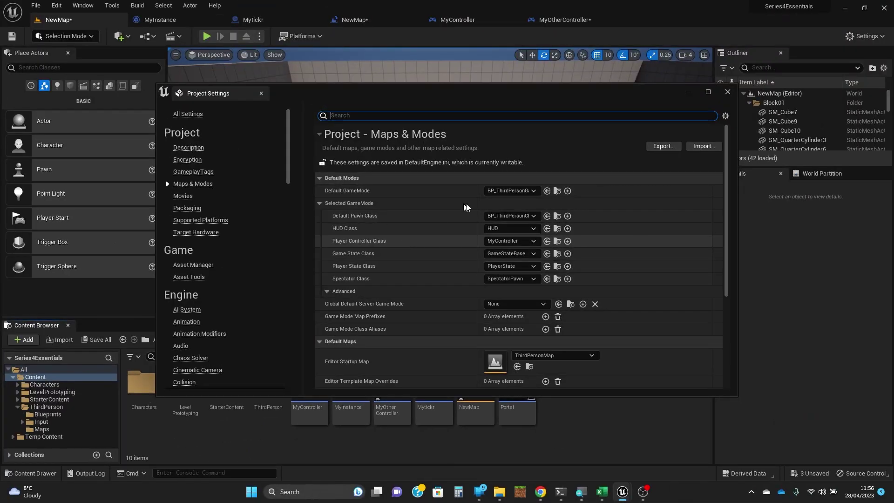
Close Project Settings and browse into the Content/ThirdPerson folder in the Content Browser
click(727, 93)
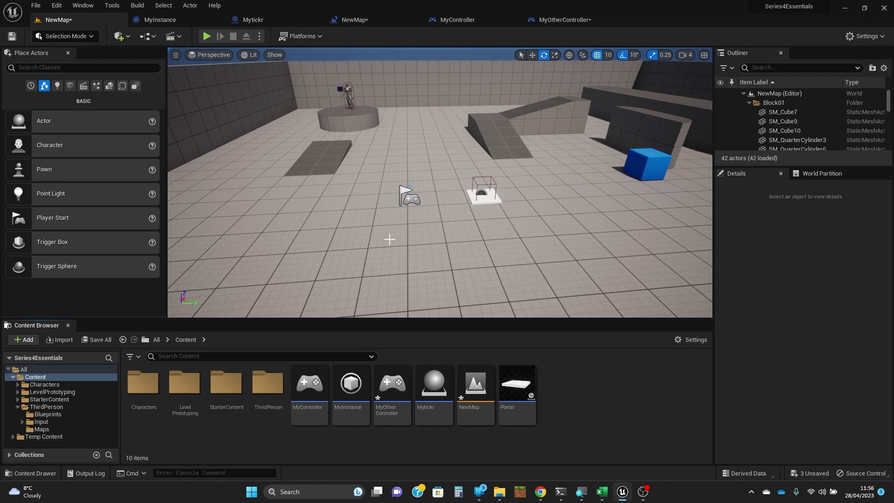
right_drag(390, 239, 394, 219)
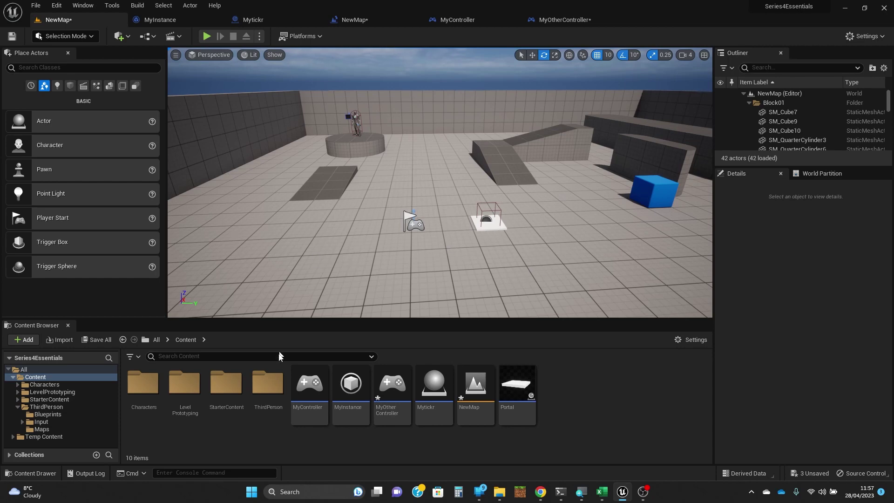
click(279, 381)
double_click(270, 378)
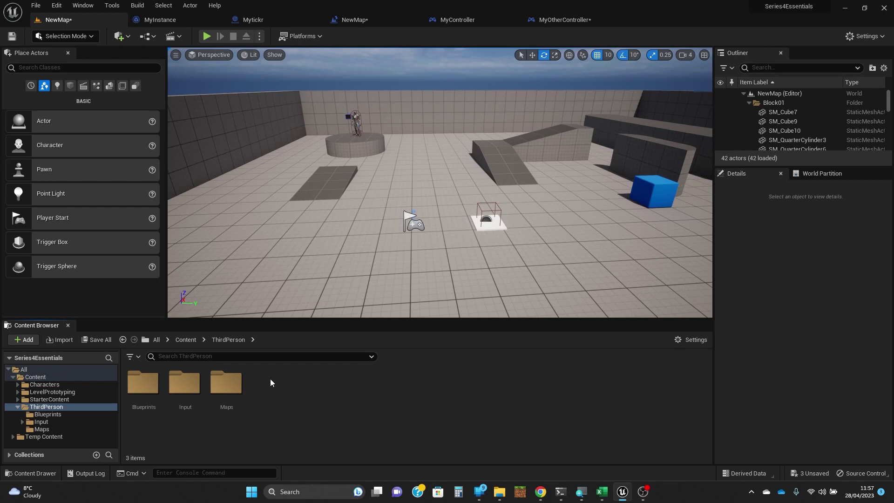
double_click(147, 383)
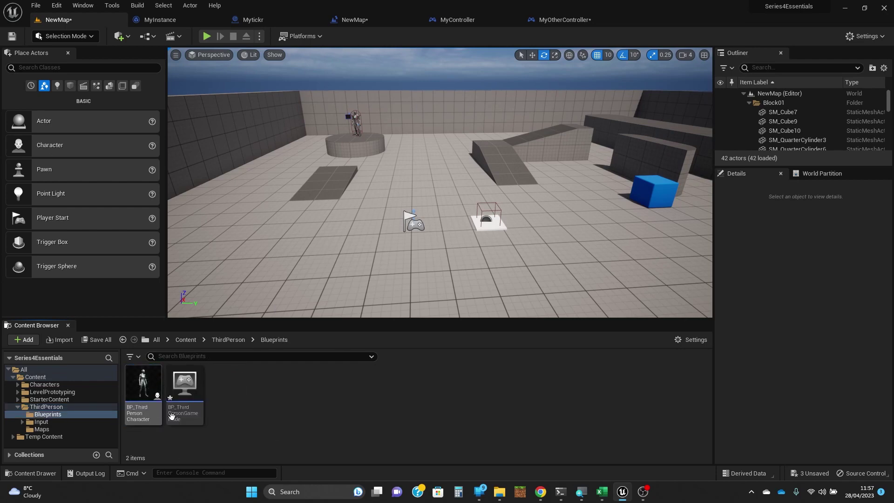
click(229, 340)
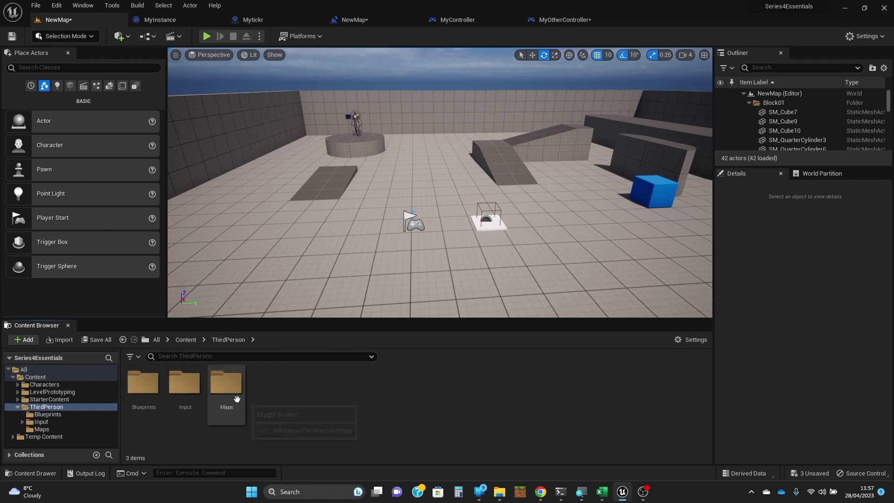
Open ThirdPersonMap from the Maps folder, saving the pending assets with Save Selected
click(238, 383)
double_click(238, 384)
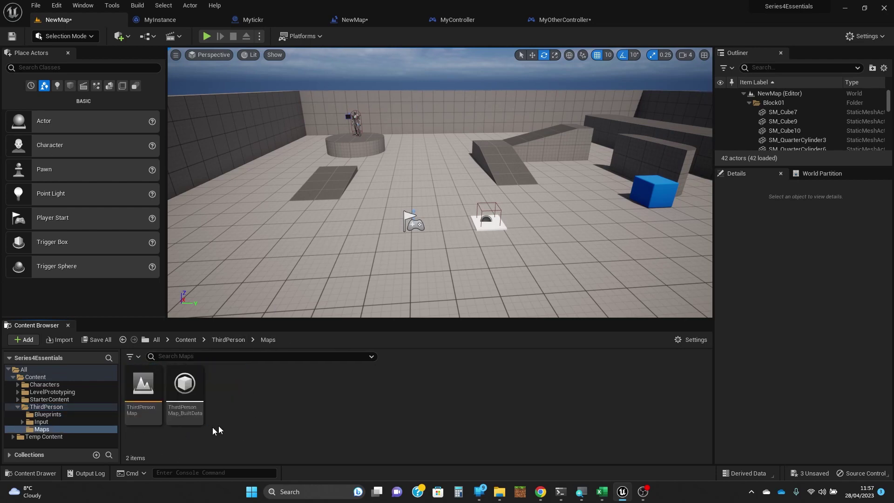
double_click(143, 390)
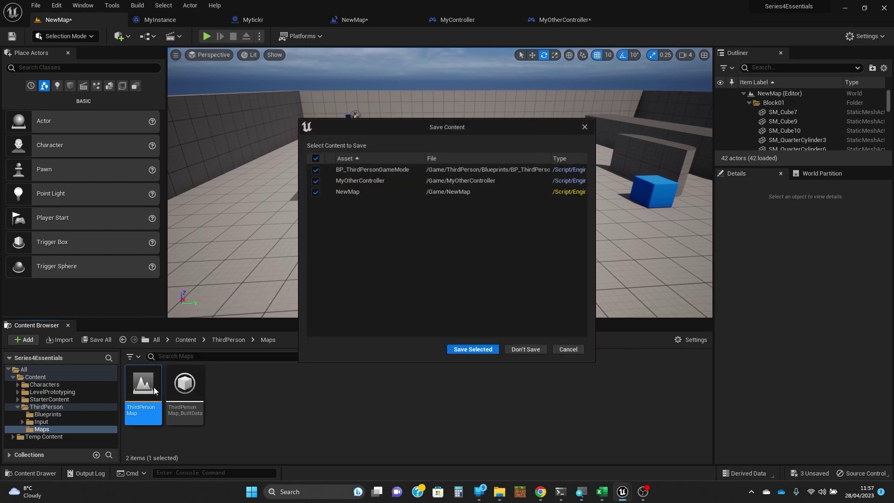
click(473, 350)
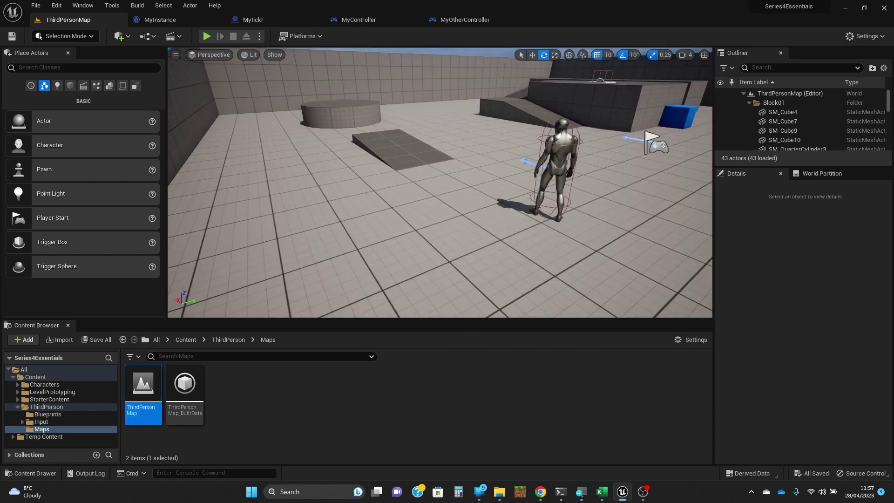
Play ThirdPersonMap in the editor, walk the character around with WASD, then stop with Esc
right_drag(470, 304, 484, 253)
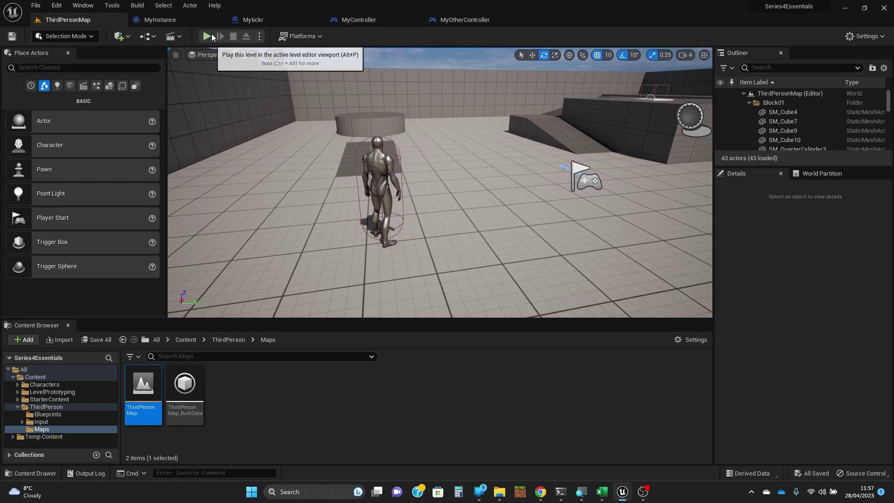
key(alt+p)
click(250, 155)
key(s)
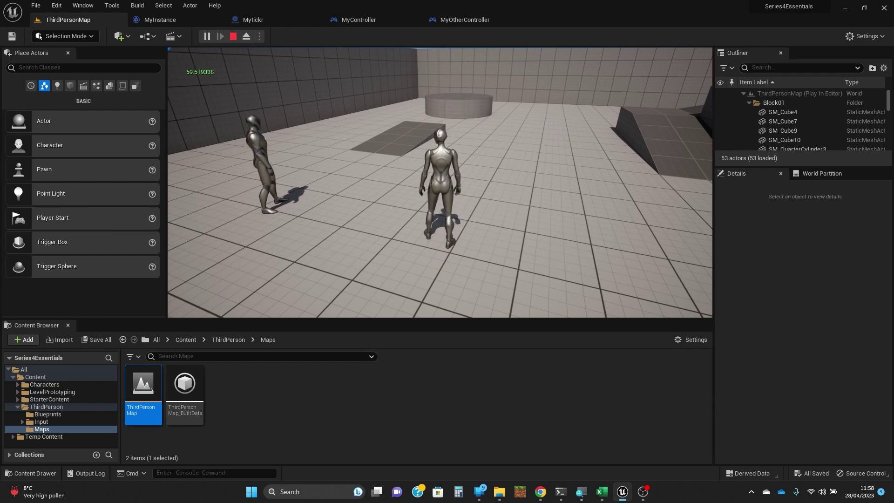
key(Escape)
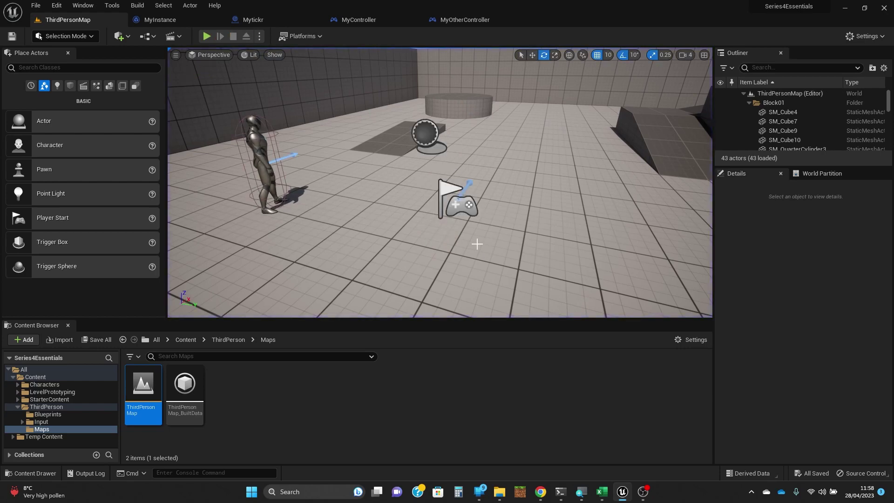
Navigate the Content Browser up from ThirdPerson to the top Content folder
right_drag(477, 244, 476, 243)
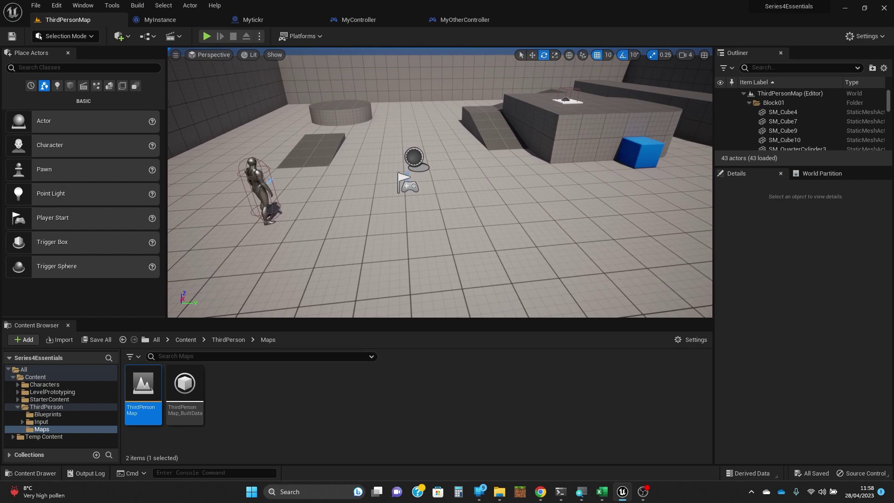
click(228, 339)
click(186, 339)
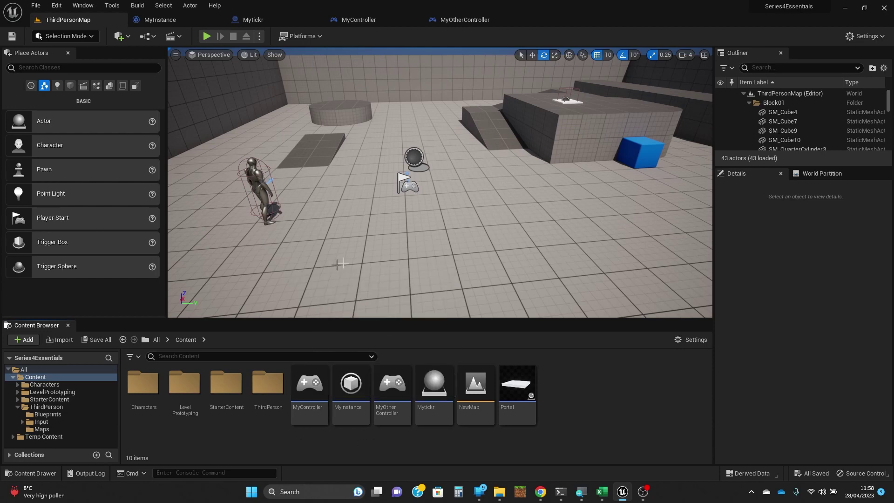
Open MyOtherController, inspect its Event Graph's E key logic, then return to ThirdPersonMap
double_click(392, 383)
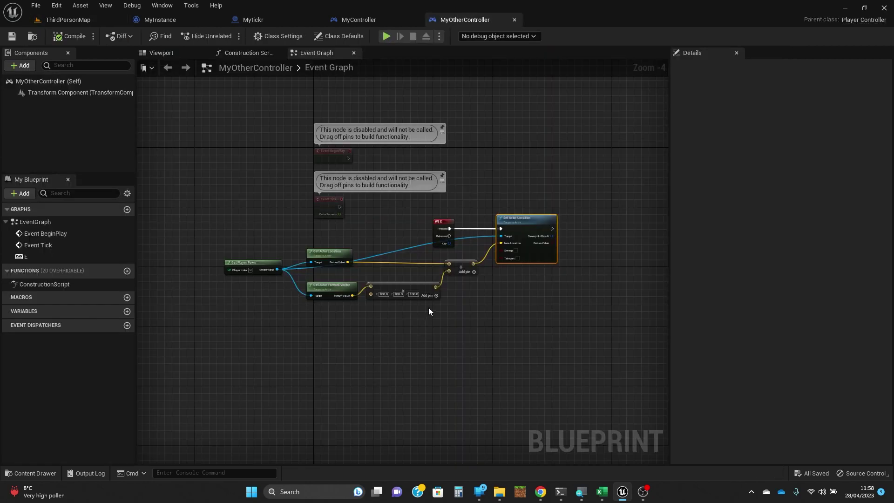
scroll(426, 311, up, 2)
right_drag(453, 314, 432, 320)
scroll(461, 230, up, 1)
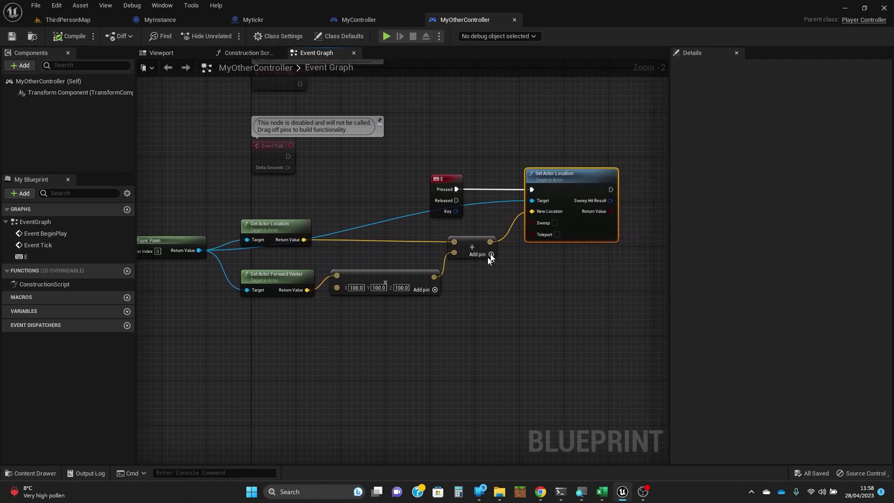
scroll(515, 233, up, 1)
mouse_move(511, 293)
right_down()
mouse_move(516, 283)
mouse_move(503, 280)
mouse_move(452, 289)
mouse_move(504, 279)
right_up()
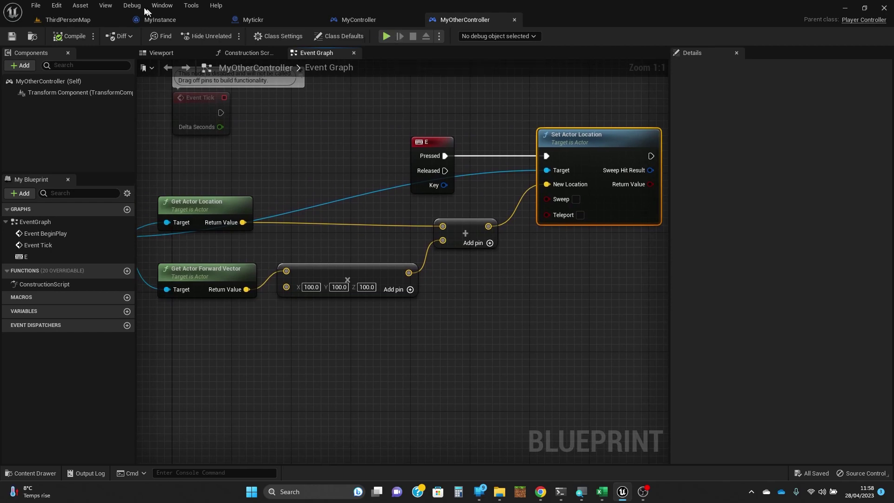
click(90, 17)
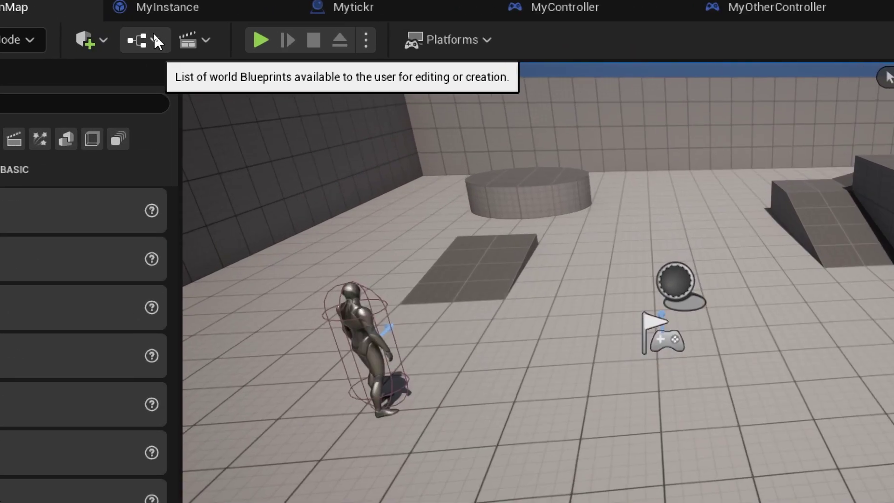
Set BP_ThirdPersonGameMode's PlayerController Class to MyOtherController from the Blueprints toolbar menu
click(157, 42)
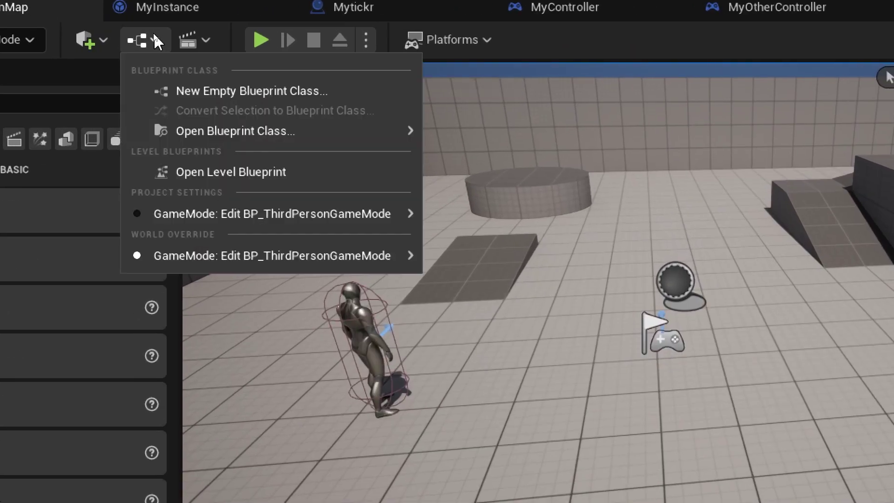
mouse_move(247, 216)
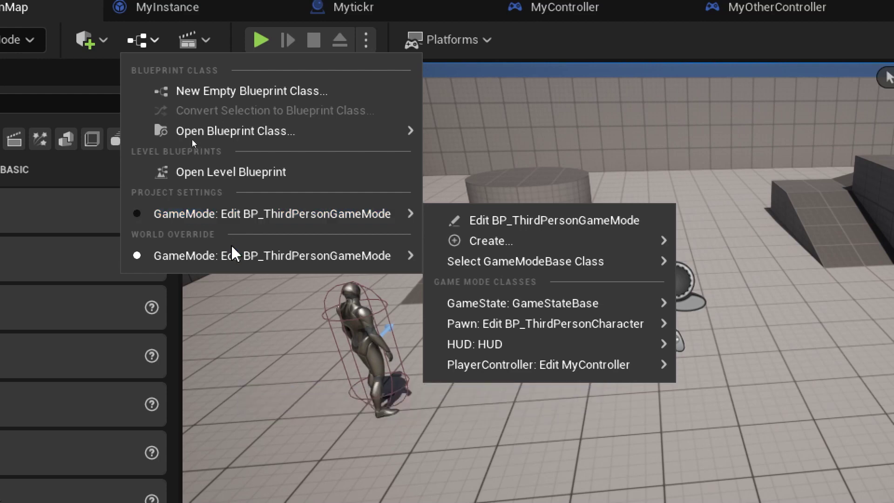
mouse_move(267, 256)
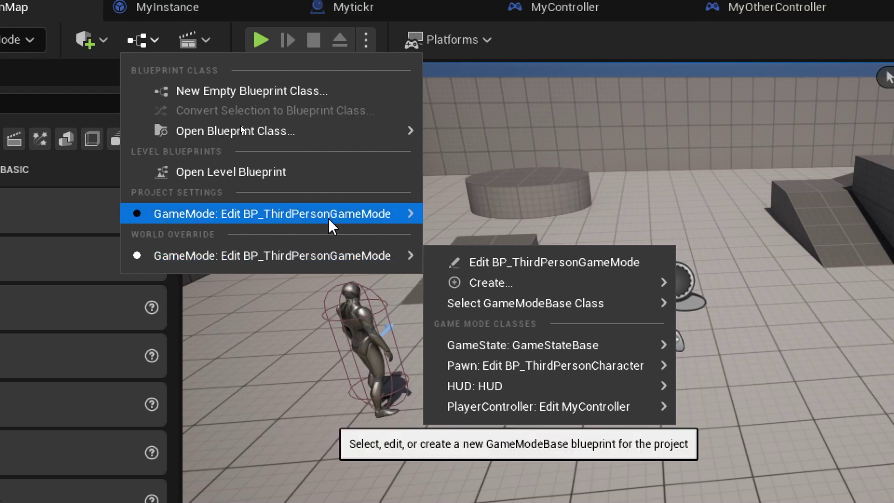
mouse_move(329, 218)
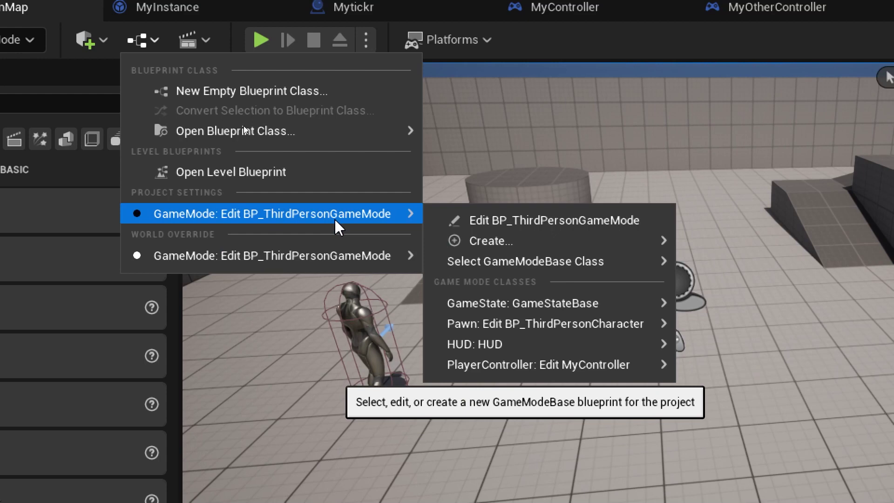
mouse_move(561, 263)
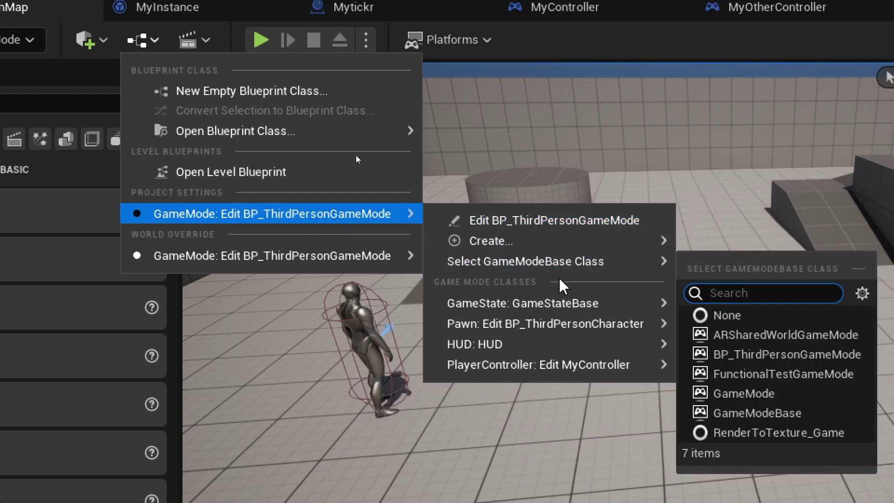
mouse_move(614, 361)
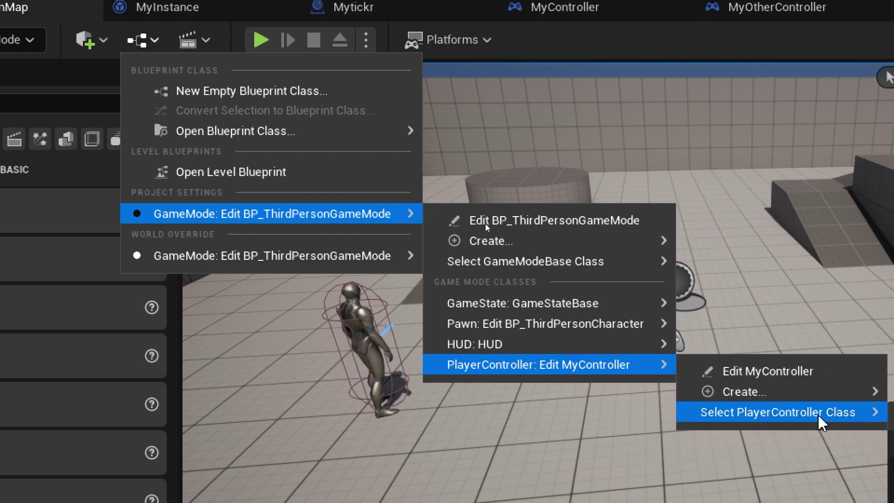
mouse_move(819, 413)
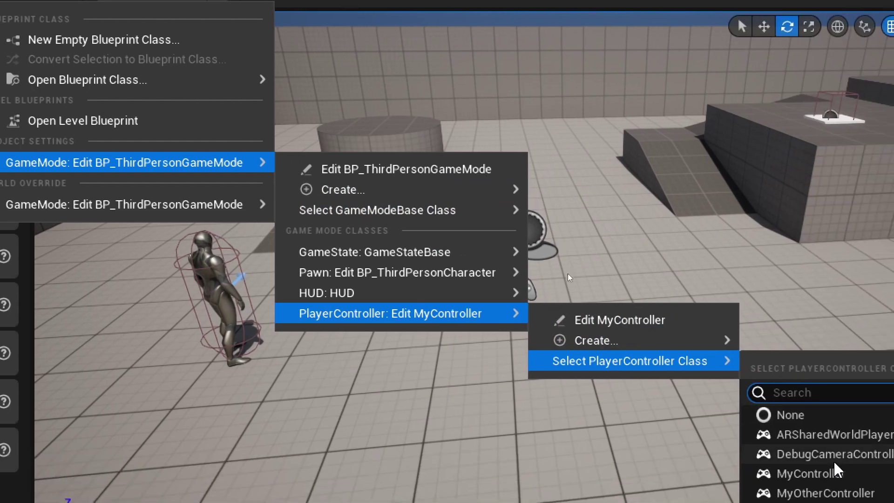
click(825, 492)
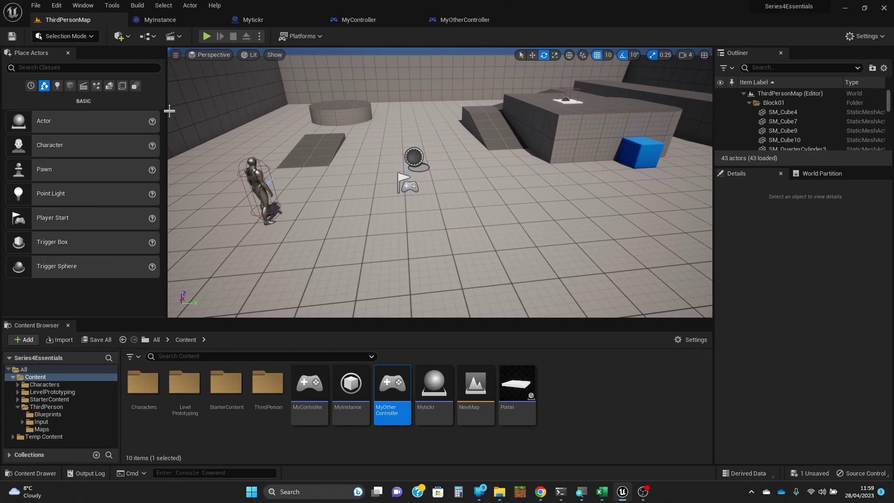
click(207, 38)
key(w)
key(w)
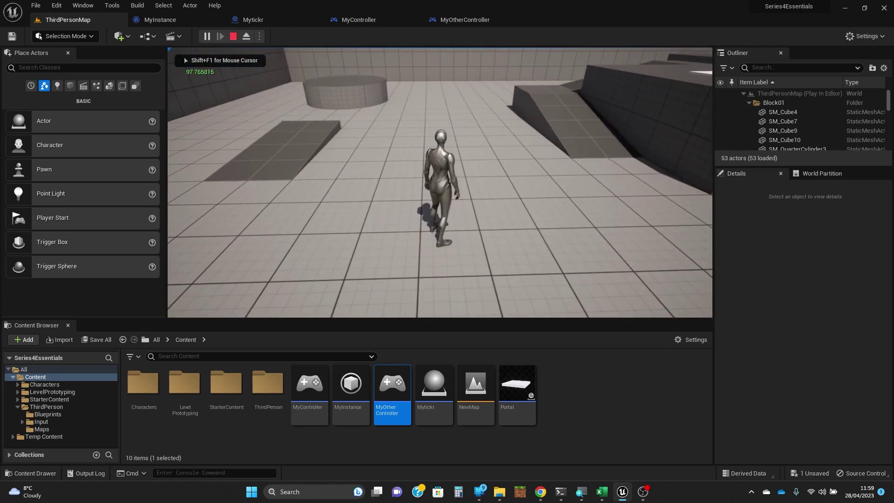
key(w)
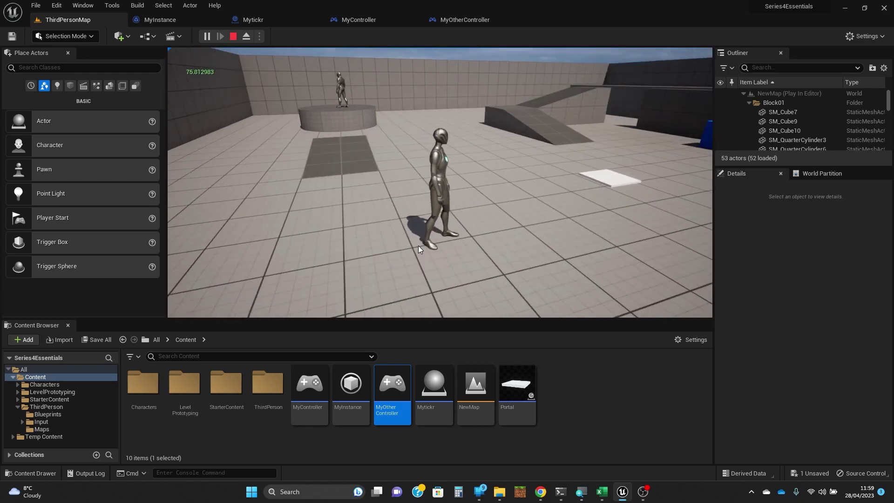
key(Escape)
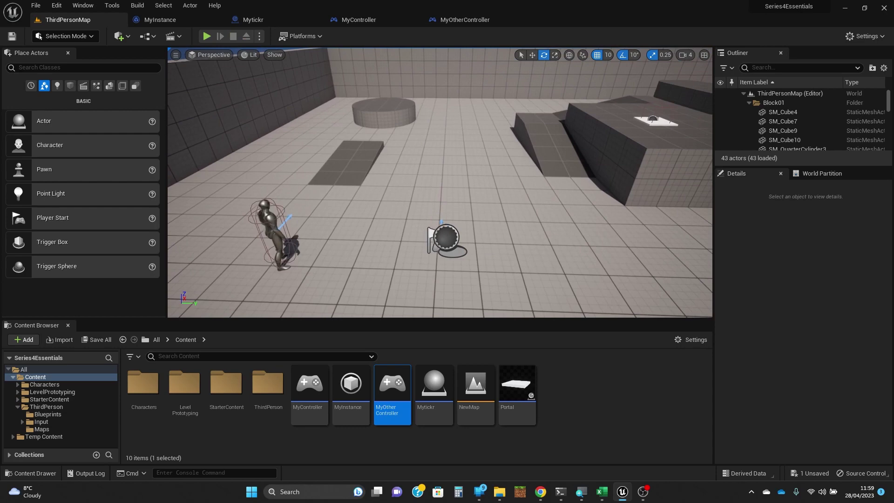
scroll(440, 183, up, 5)
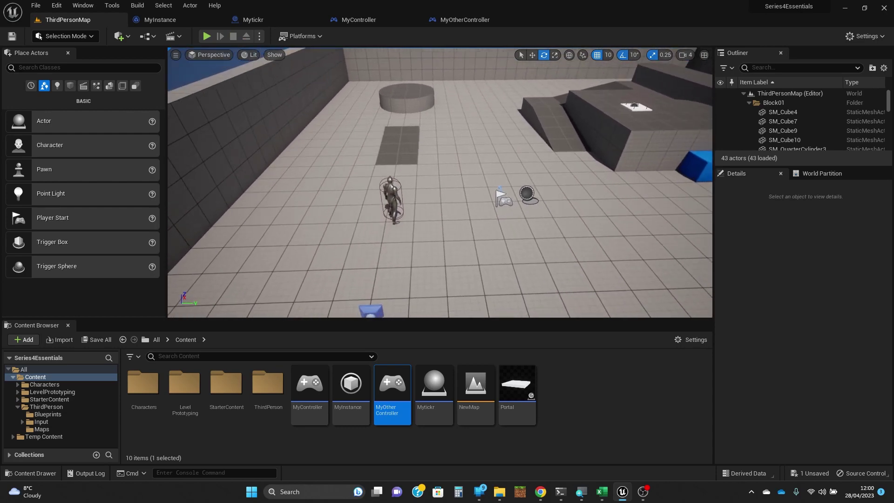
right_drag(440, 182, 443, 200)
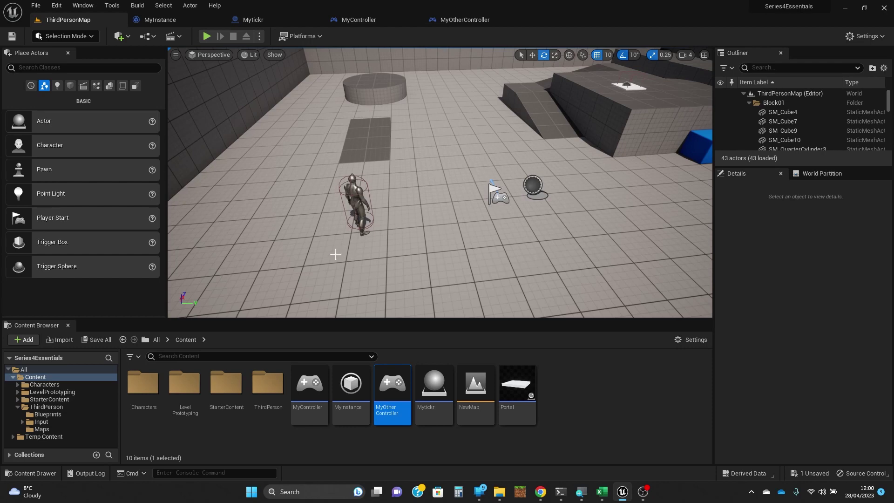
Create a new Blueprint Class with GameMode as its parent class in the Content folder
right_click(557, 386)
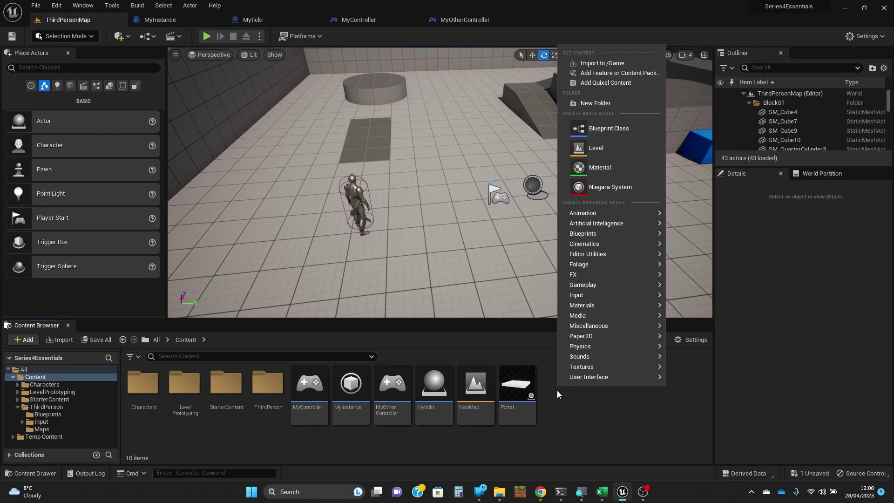
click(606, 129)
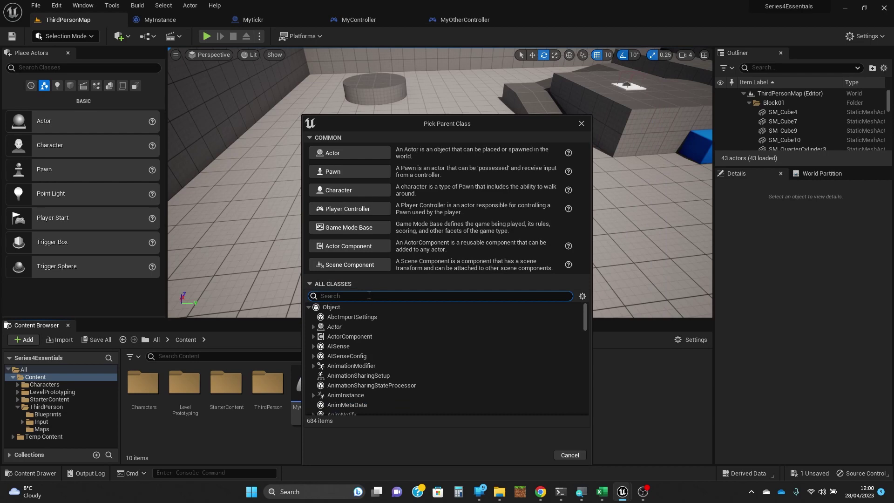
text(gan)
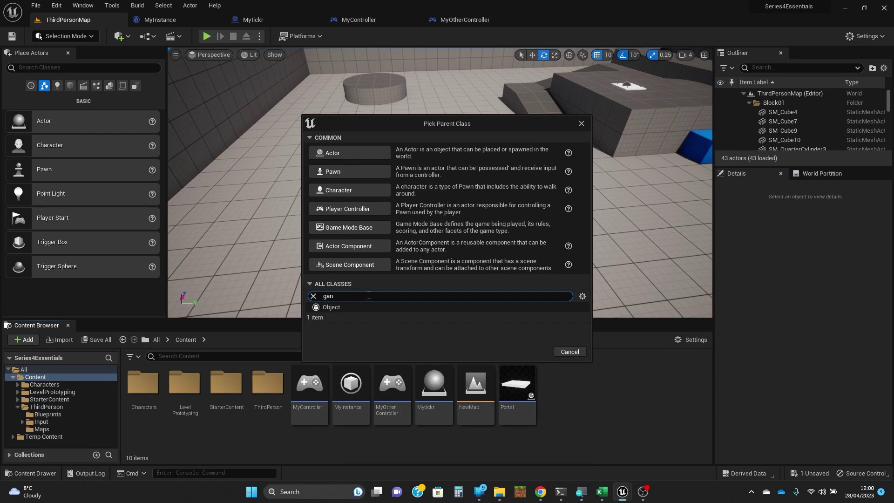
key(BackSpace)
text(me)
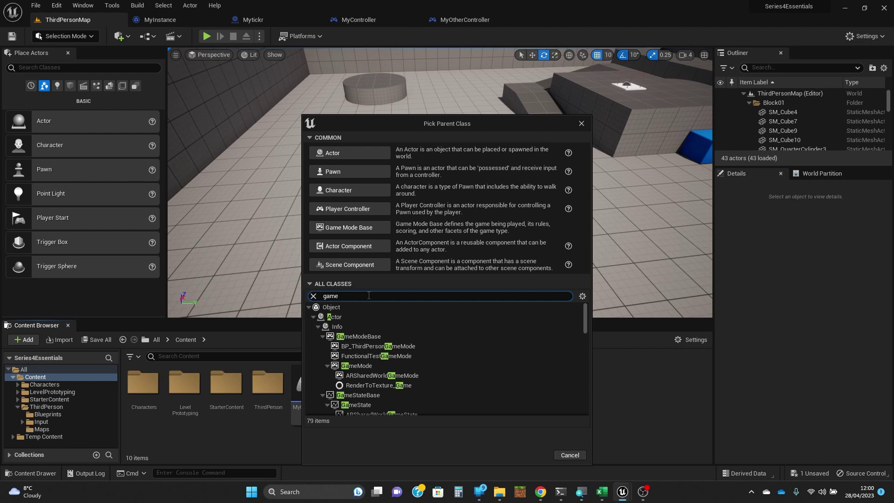
text(mode)
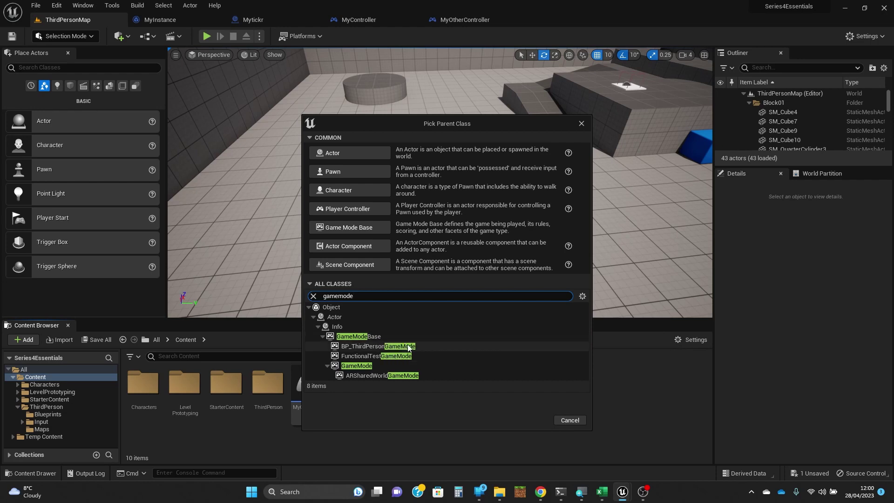
click(357, 366)
click(536, 421)
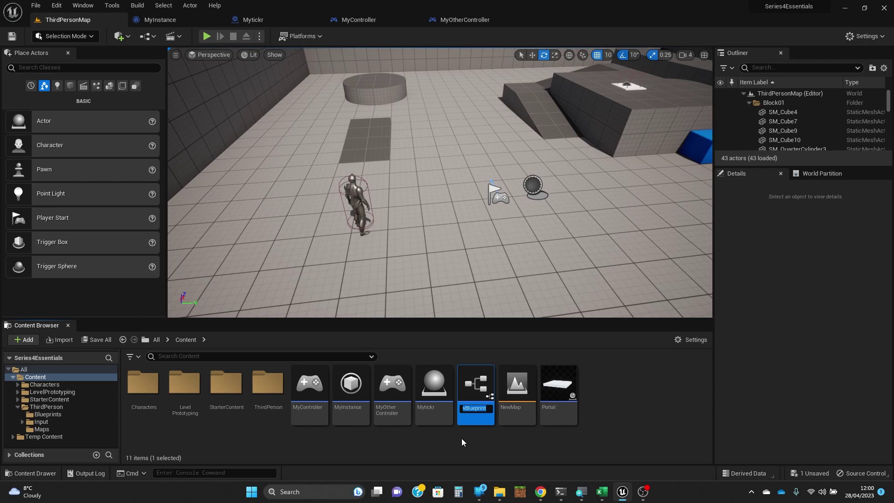
Name the new blueprint MyMode and open it in the blueprint editor
text(MyMode)
key(Return)
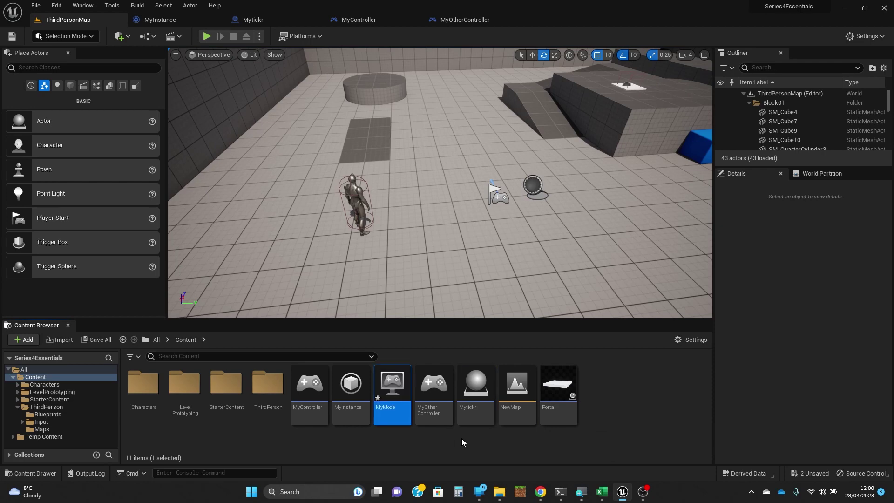
key(Return)
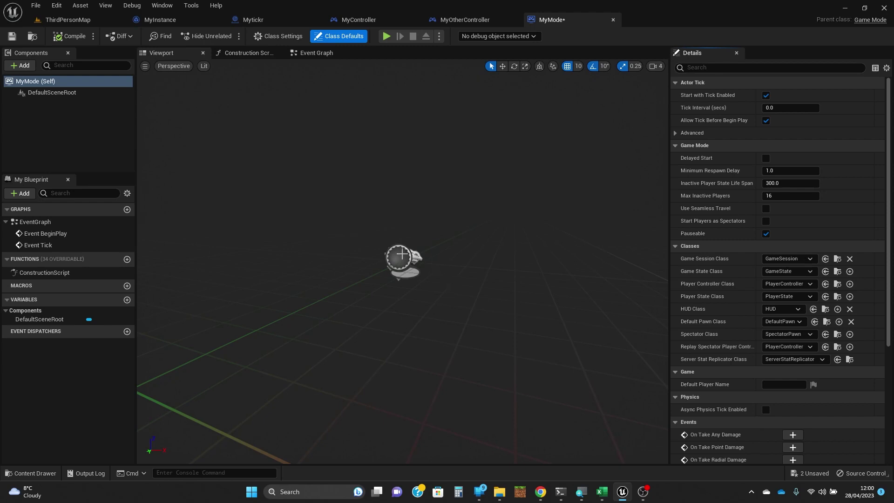
mouse_move(403, 254)
right_down()
mouse_move(447, 261)
mouse_move(480, 298)
mouse_move(461, 280)
mouse_move(454, 298)
mouse_move(399, 252)
right_up()
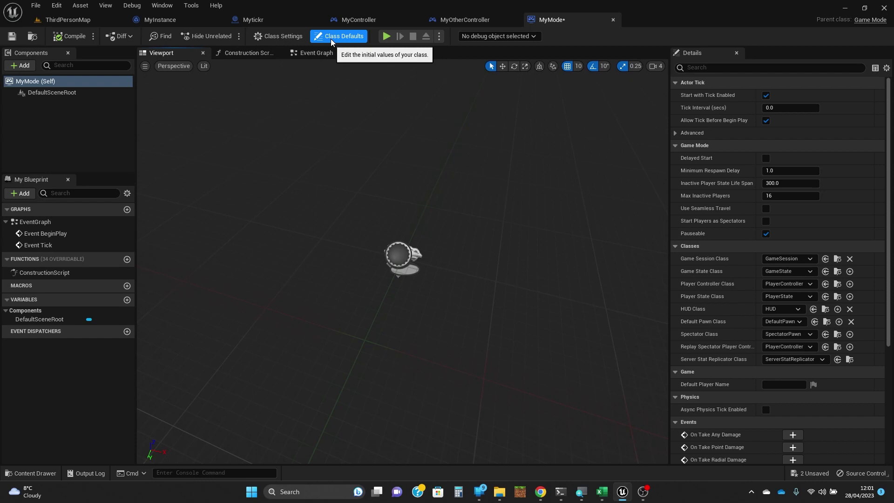
In MyMode's Class Defaults, set Player Controller Class to MyOtherController and Default Pawn to BP_ThirdPersonCharacter
click(293, 38)
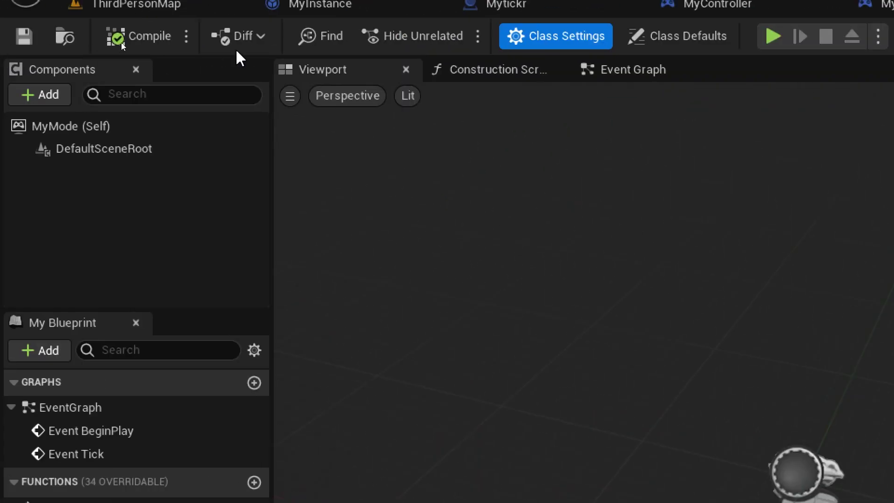
click(670, 36)
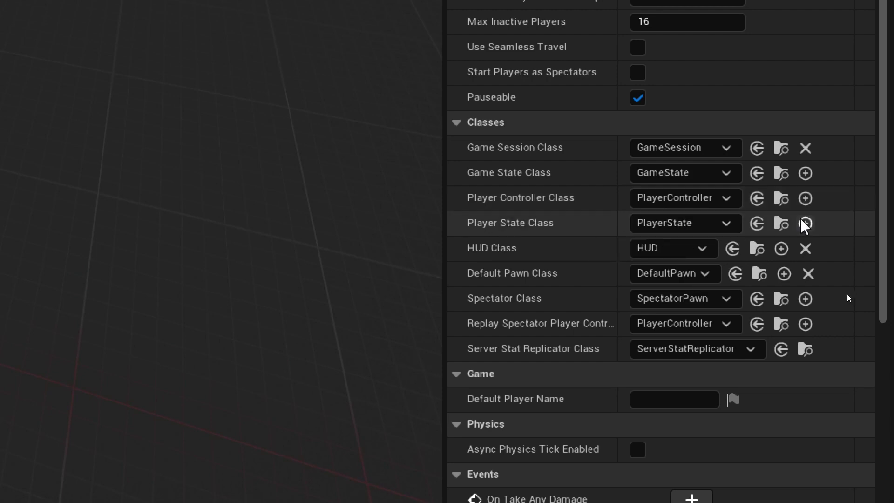
click(728, 204)
click(732, 305)
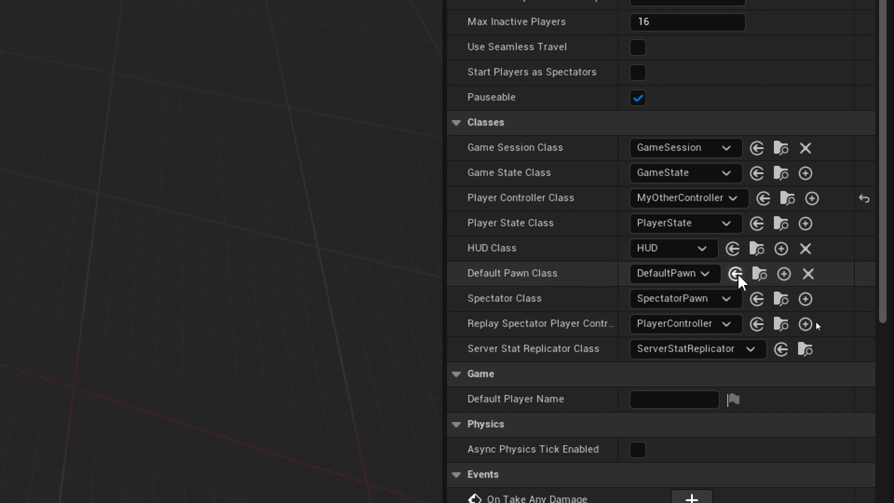
click(704, 271)
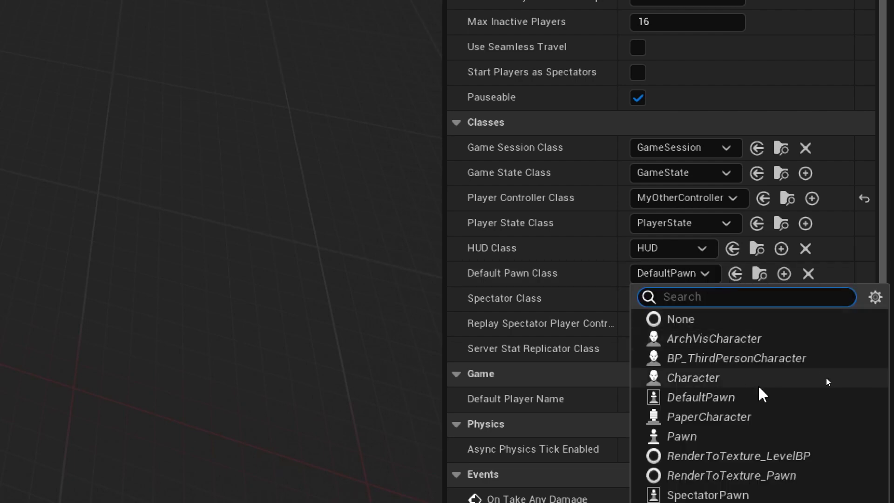
click(775, 357)
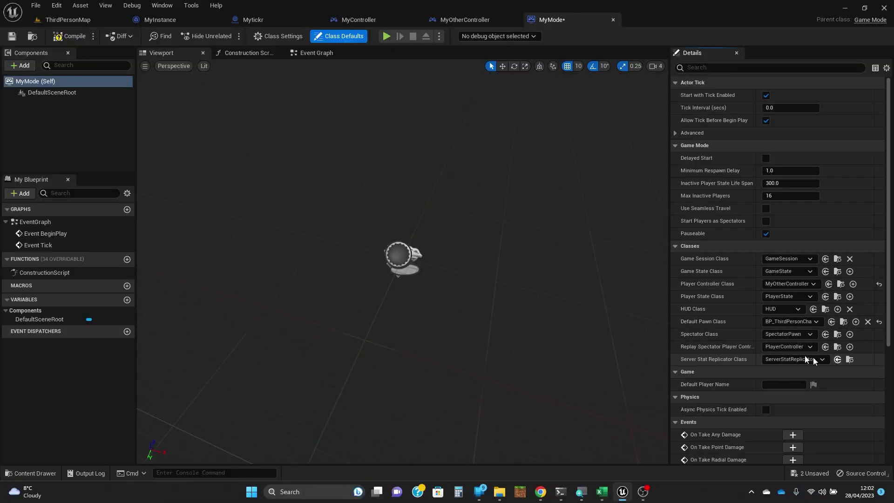
Compile MyMode, then set the project game mode's PlayerController Class back to MyController
click(74, 37)
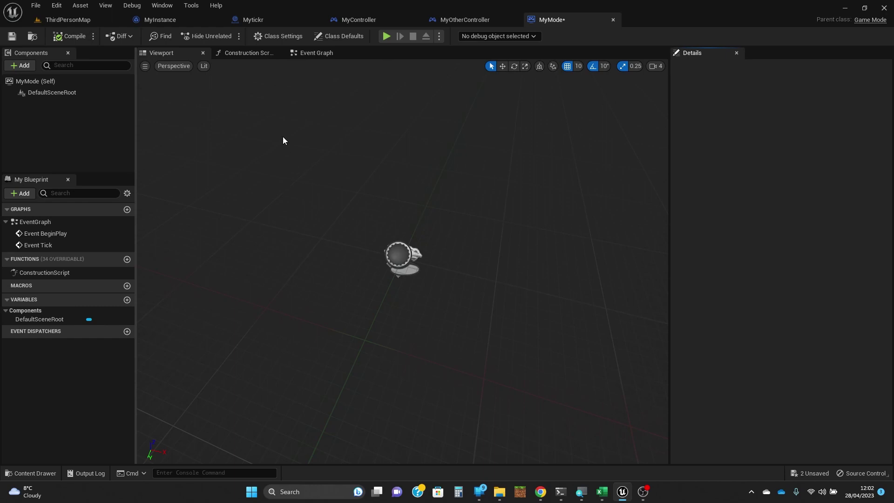
click(68, 21)
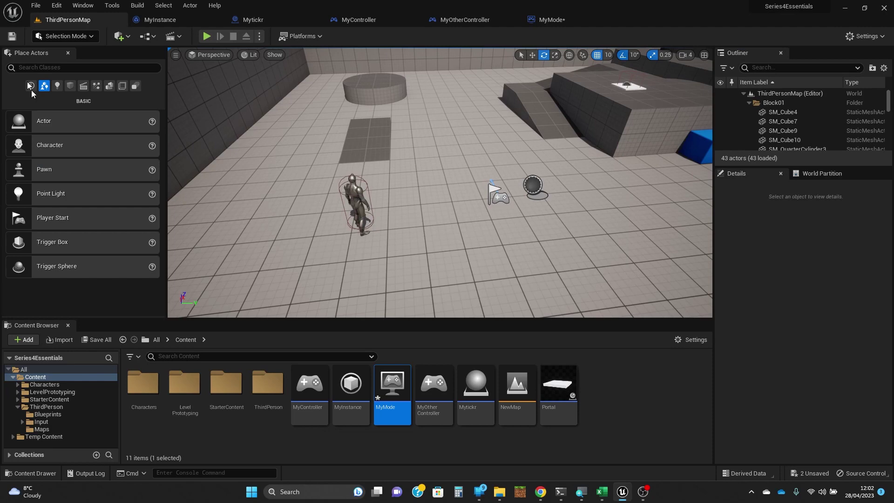
click(151, 38)
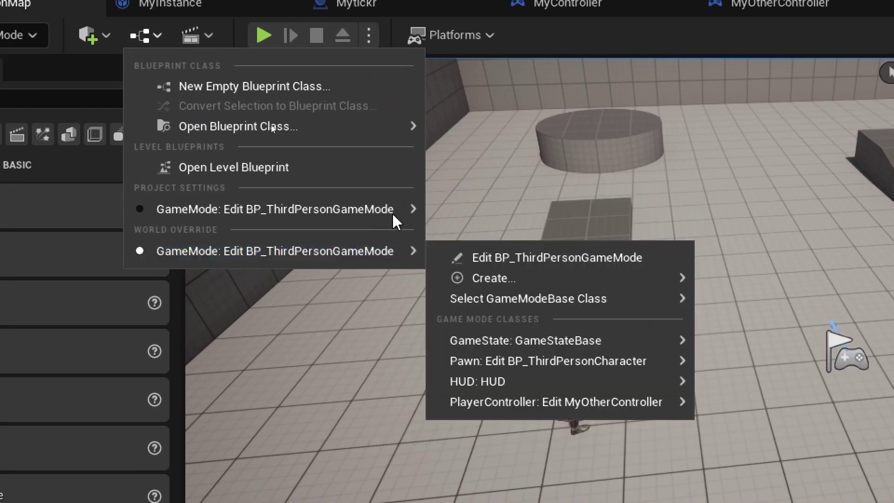
mouse_move(397, 206)
mouse_move(576, 255)
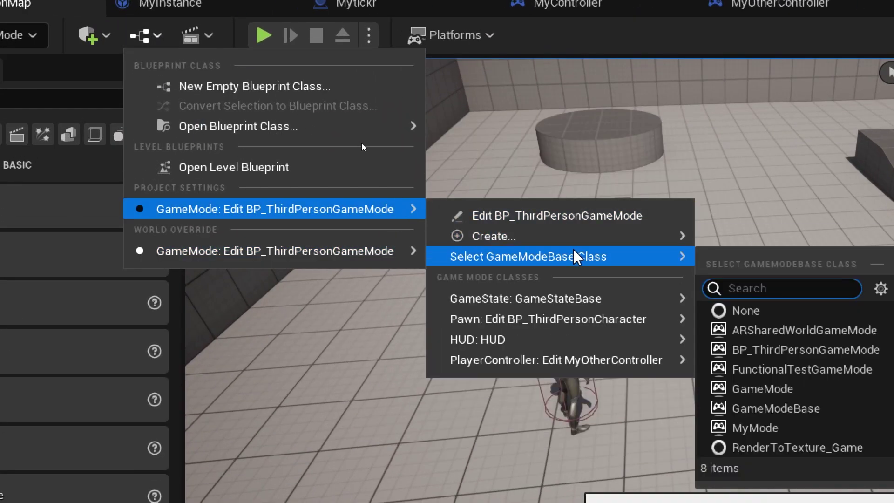
mouse_move(605, 366)
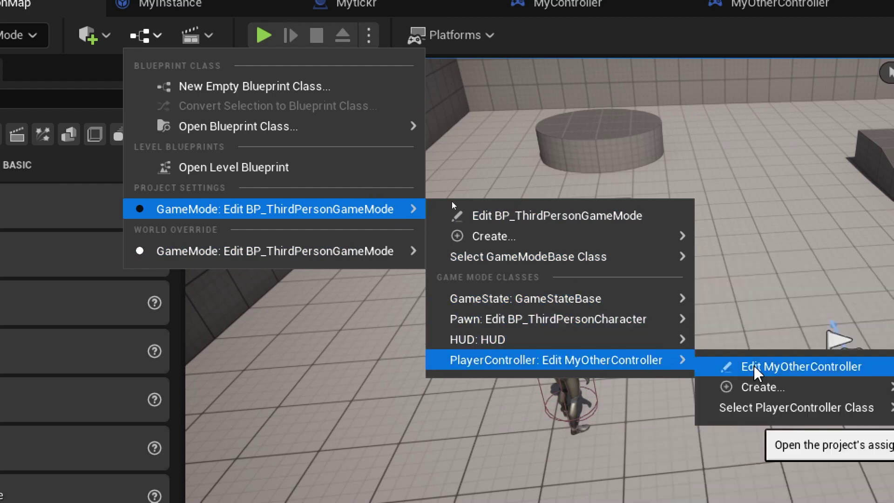
mouse_move(768, 407)
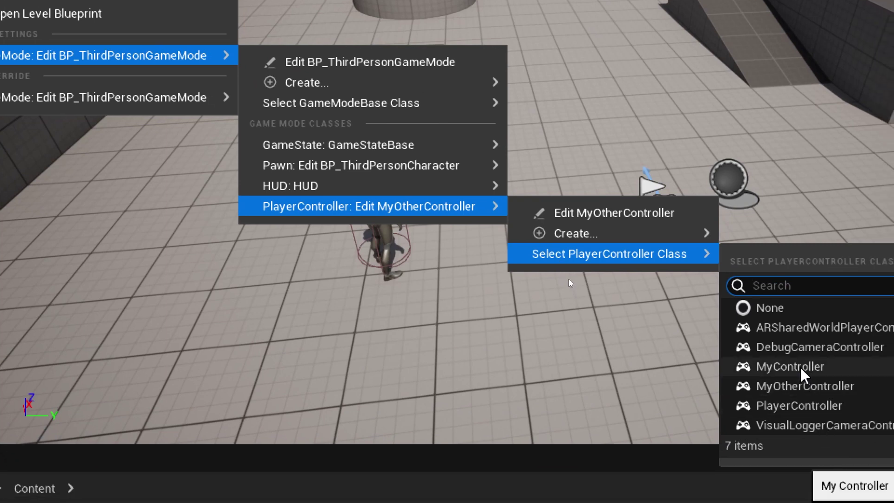
click(791, 366)
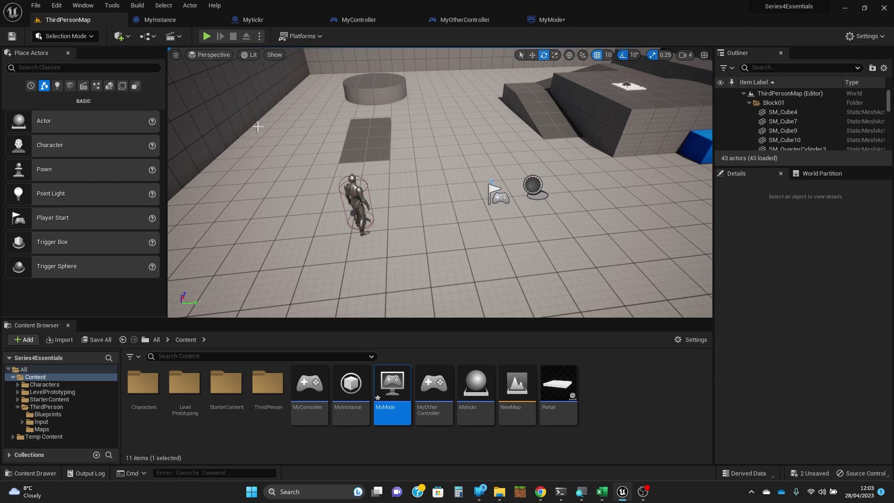
Play-test ThirdPersonMap, running up the ramps onto the portal pad into NewMap, then stop
click(206, 36)
click(300, 147)
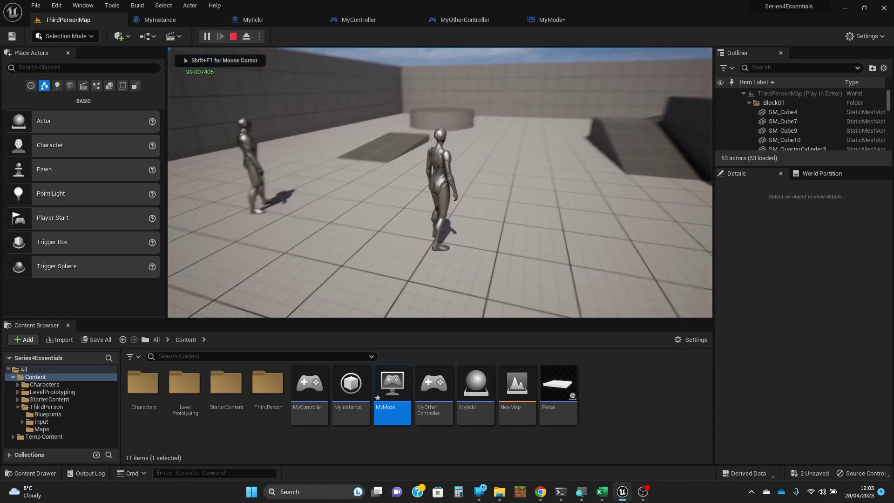
key(w)
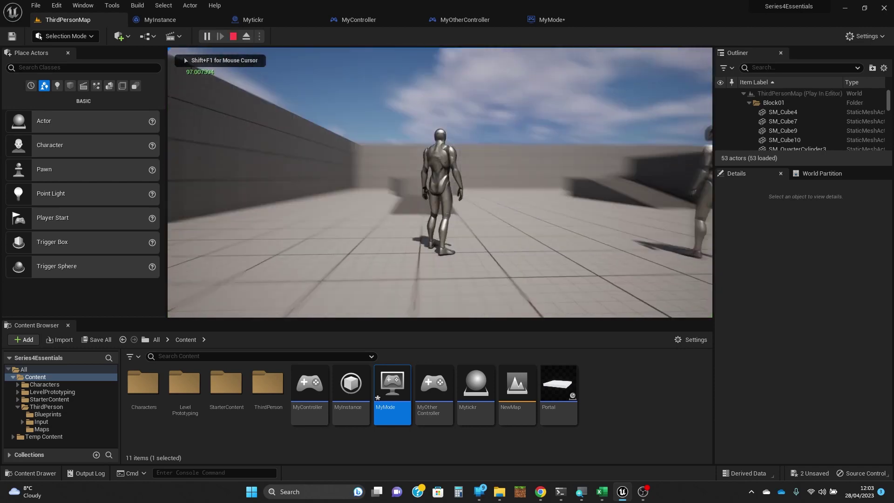
key(w)
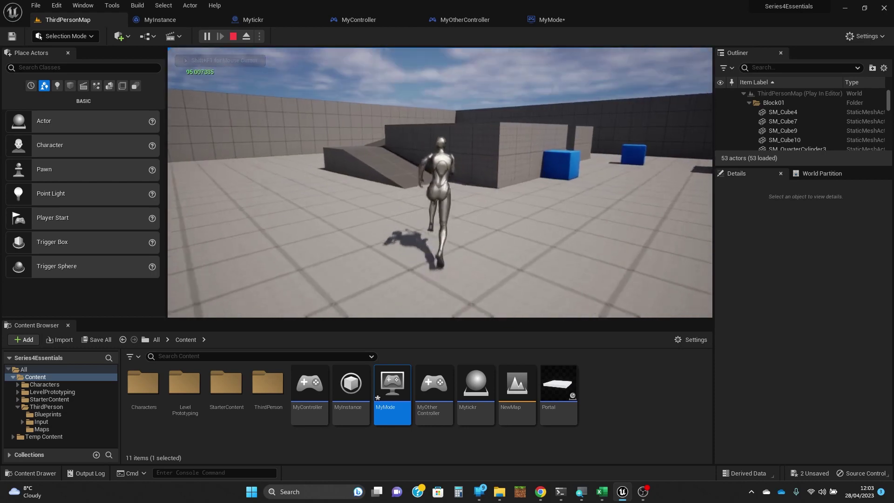
key(w)
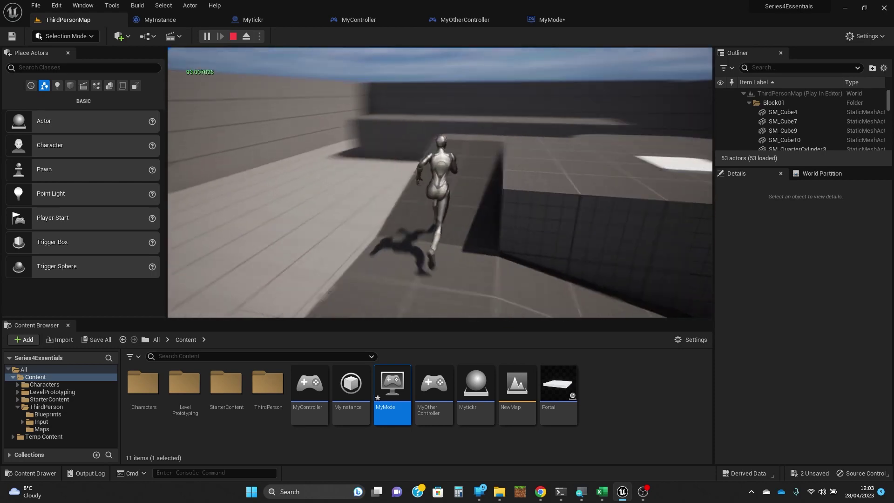
key(w)
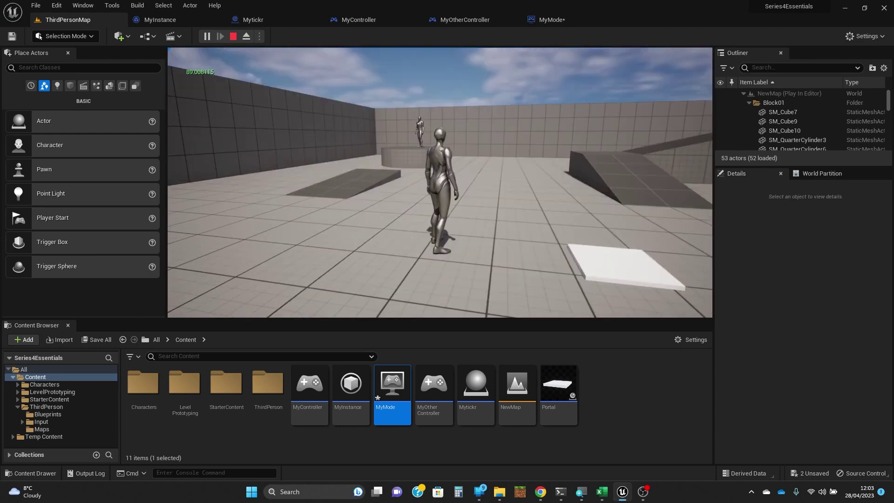
key(Escape)
scroll(461, 233, up, 3)
mouse_move(443, 212)
right_down()
mouse_move(443, 226)
mouse_move(443, 212)
right_up()
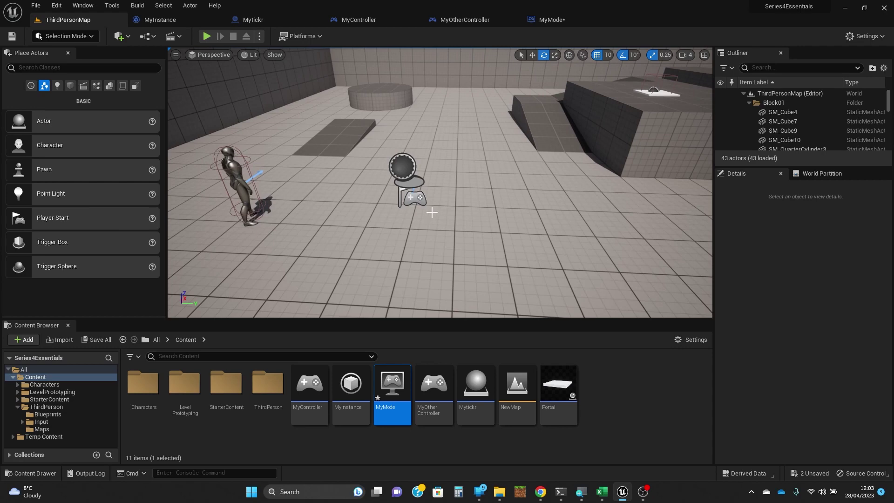
Open the NewMap level, saving the pending MyMode and BP_ThirdPersonGameMode changes
click(516, 385)
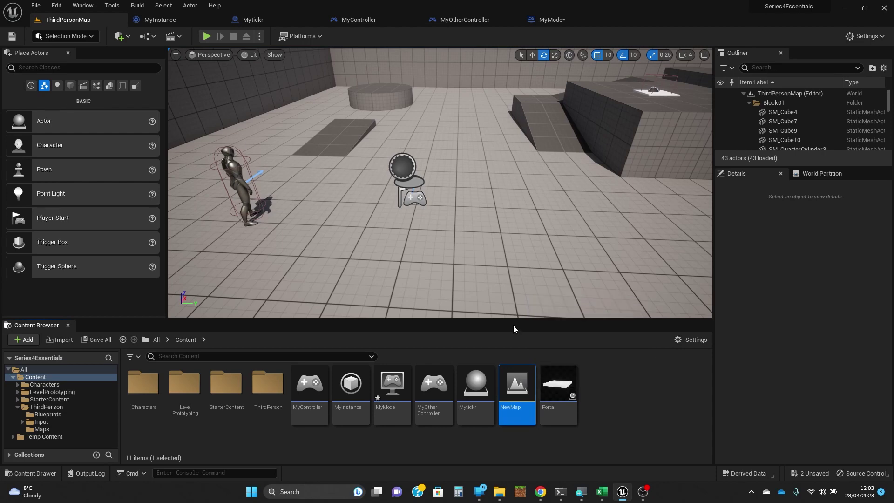
scroll(484, 272, down, 5)
scroll(485, 261, up, 3)
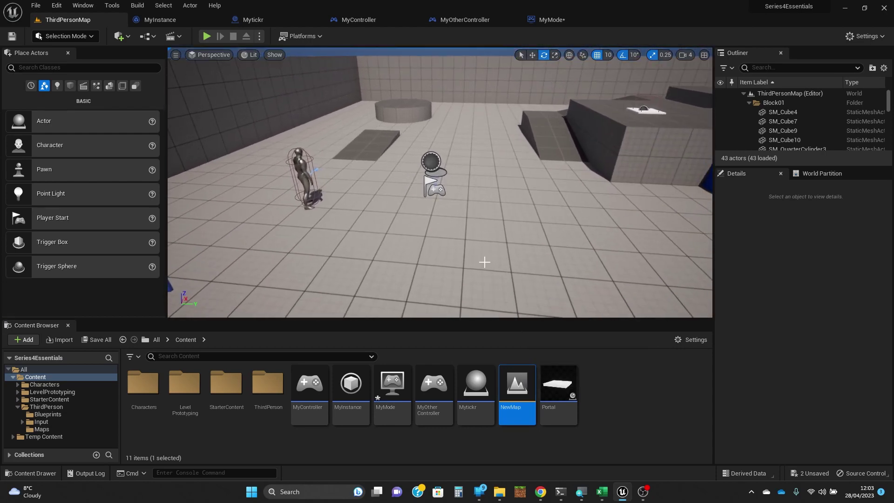
double_click(521, 384)
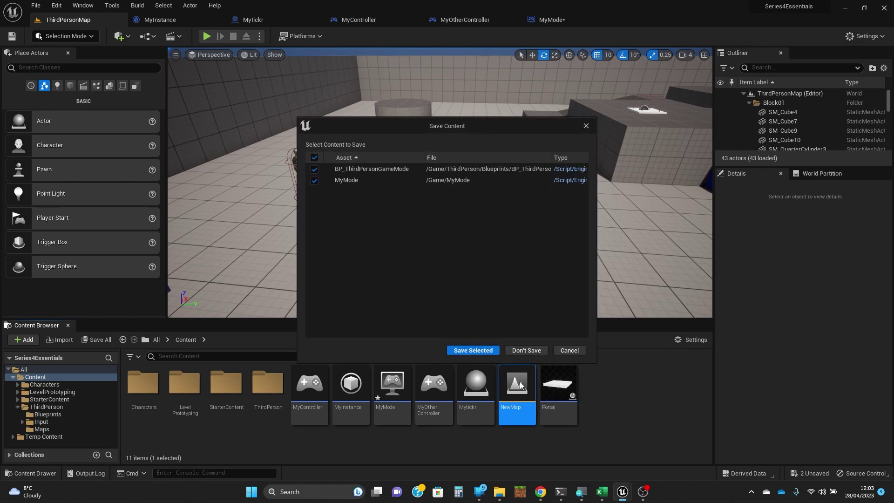
click(490, 351)
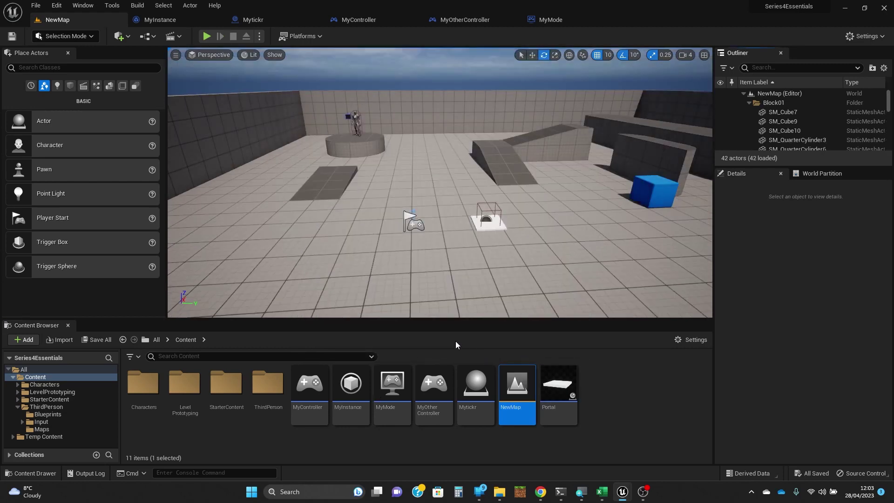
right_drag(351, 249, 313, 237)
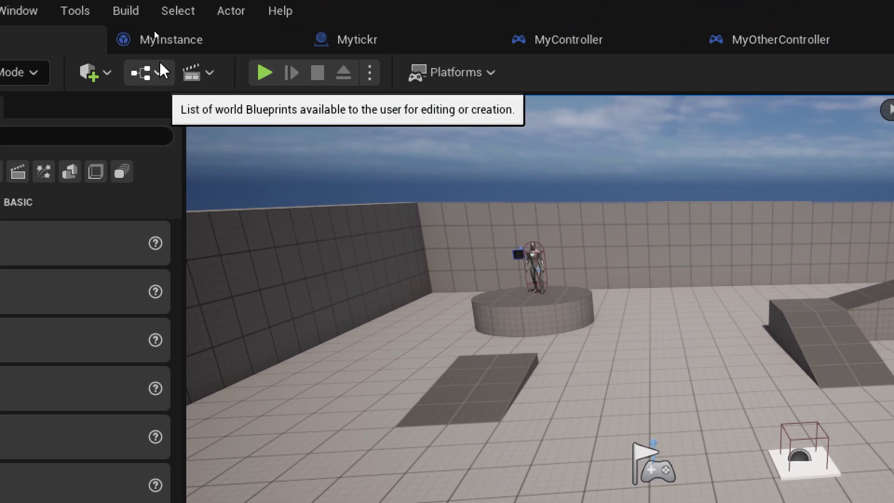
Choose MyMode as the World Override GameMode from the Blueprints toolbar menu
click(160, 71)
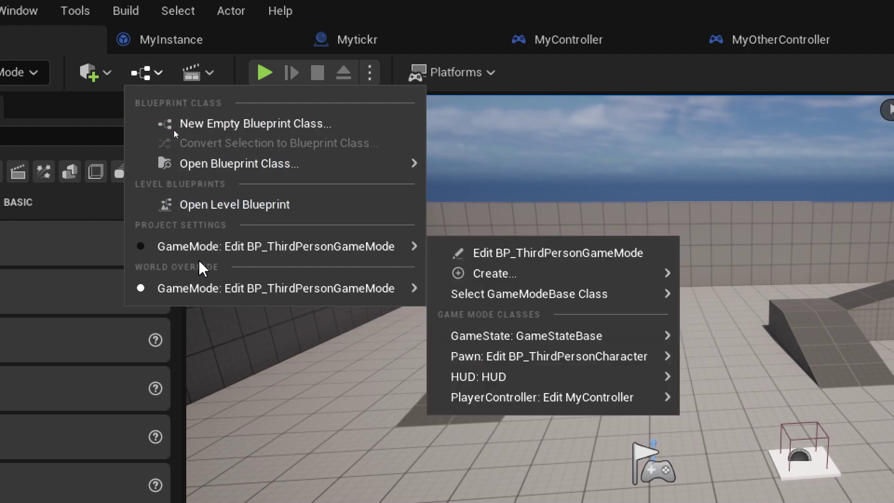
mouse_move(219, 285)
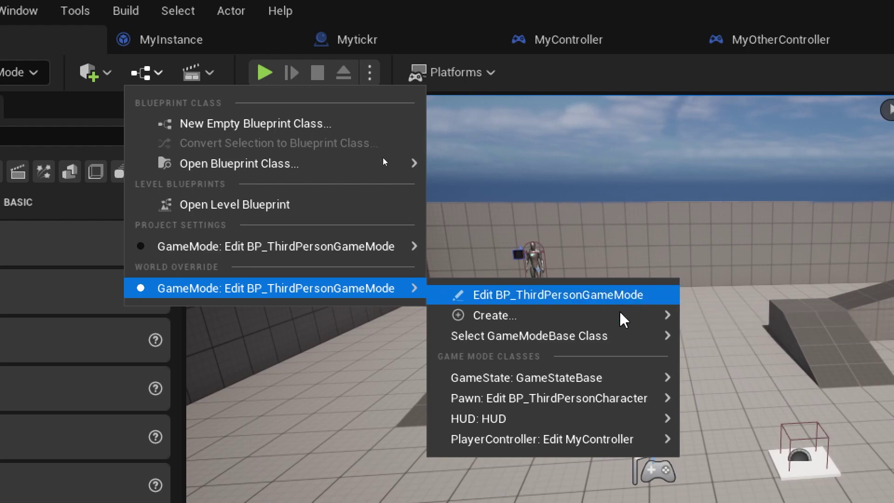
mouse_move(557, 341)
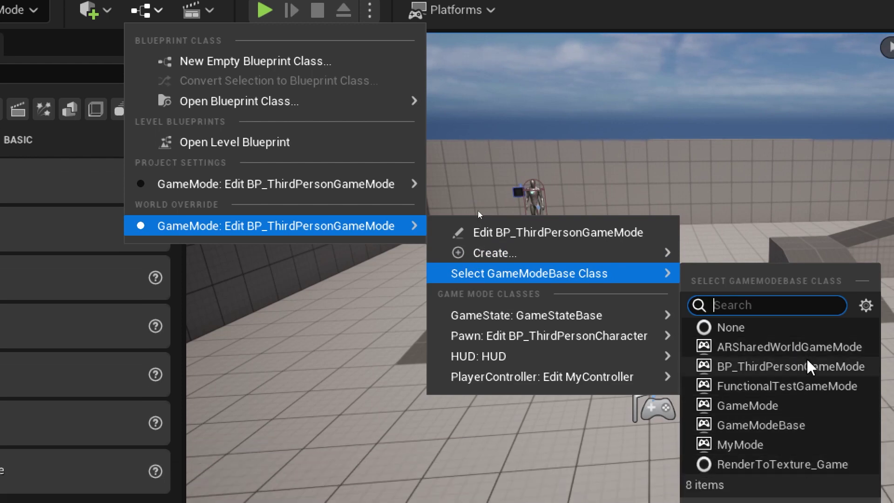
click(762, 442)
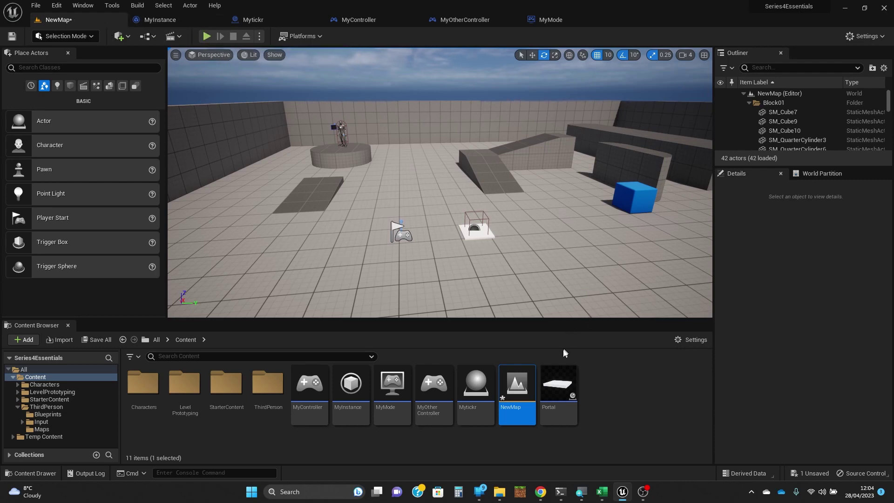
Open ThirdPersonMap from Content > ThirdPerson > Maps, saving NewMap when prompted
double_click(279, 383)
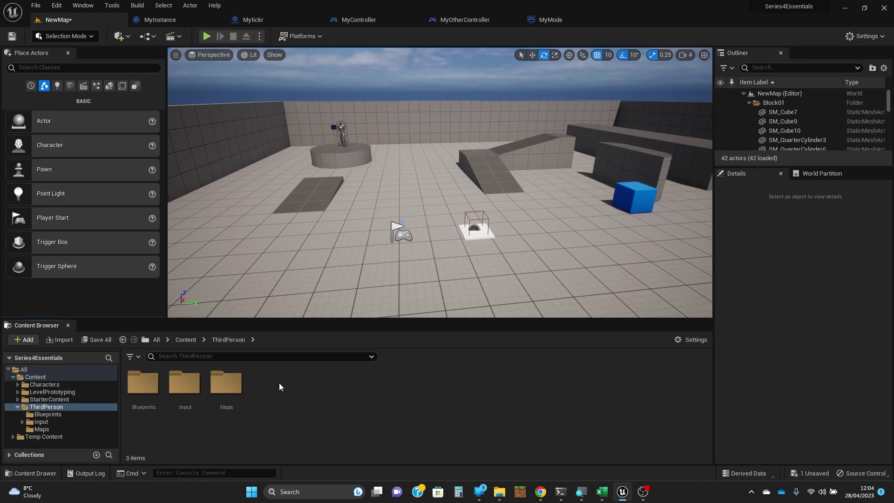
double_click(233, 382)
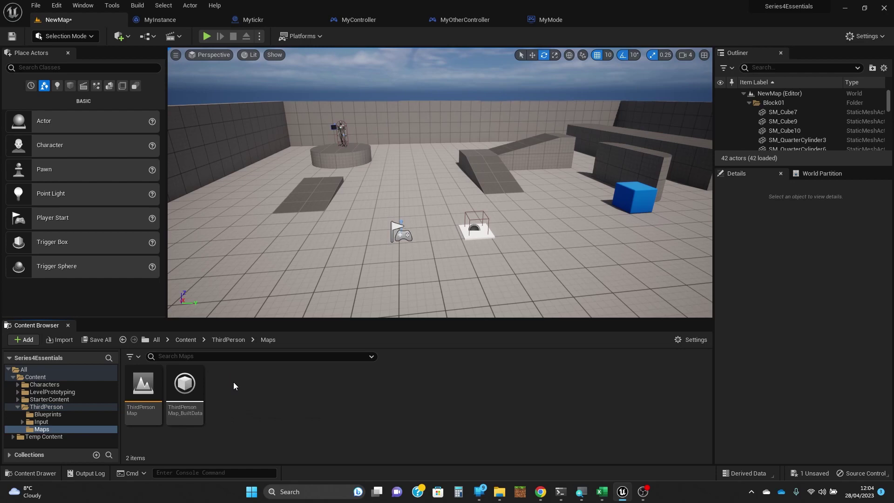
double_click(143, 385)
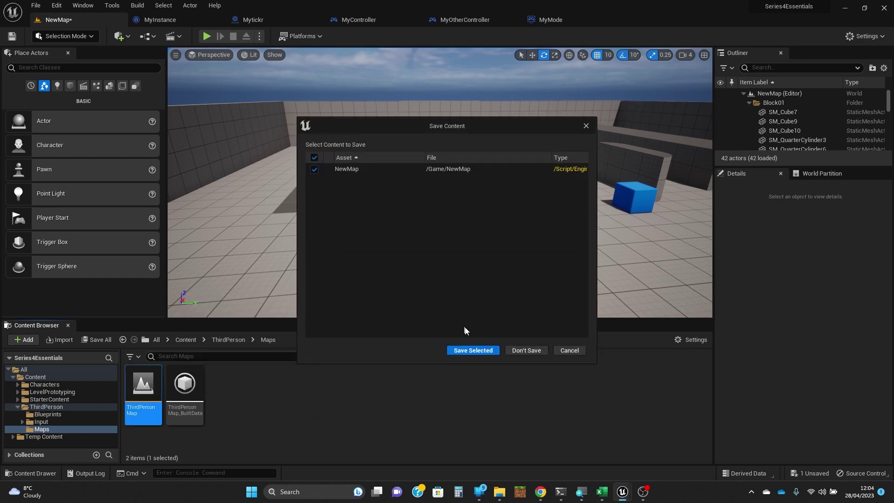
click(479, 349)
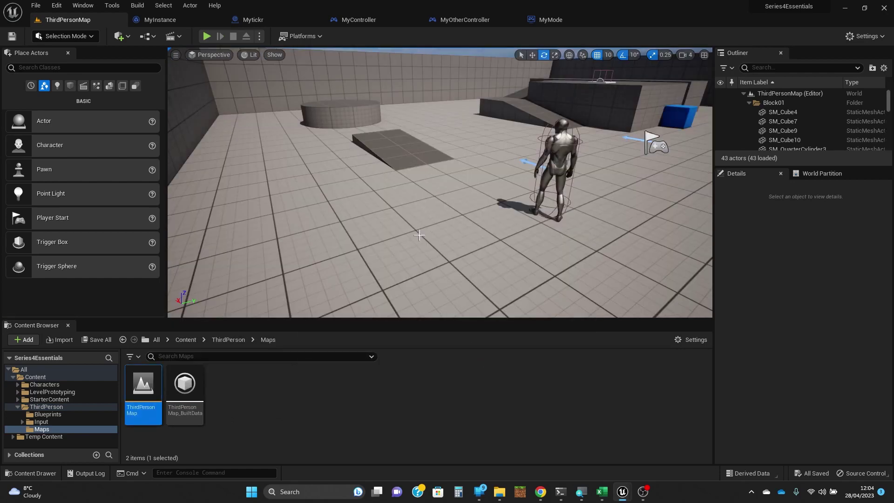
Start a test play and run the character over the ramp onto the portal plate
right_drag(258, 98, 258, 99)
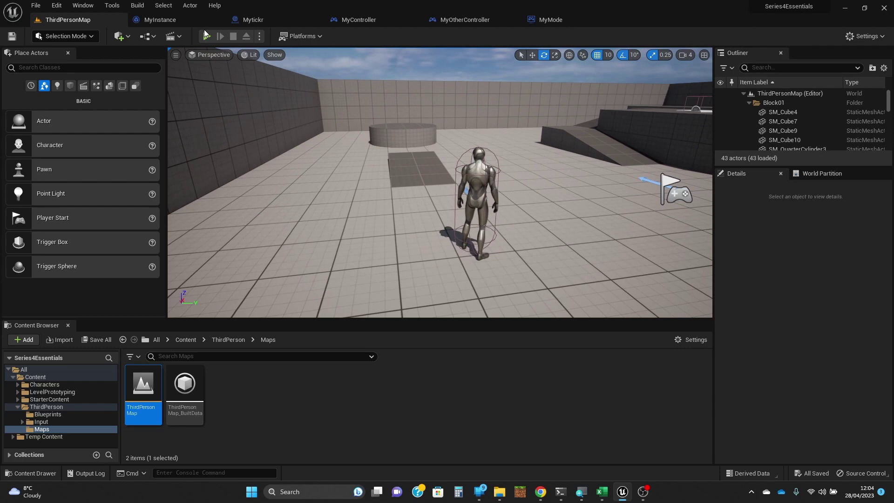
click(208, 36)
click(307, 143)
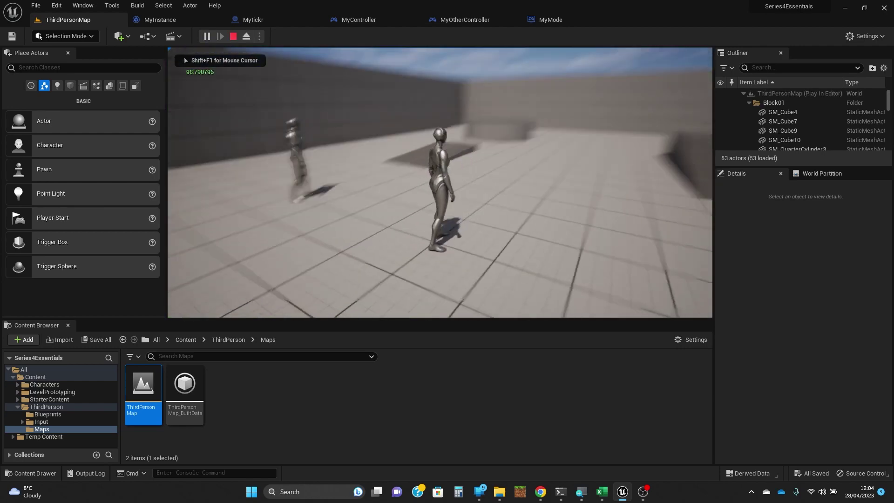
key(w)
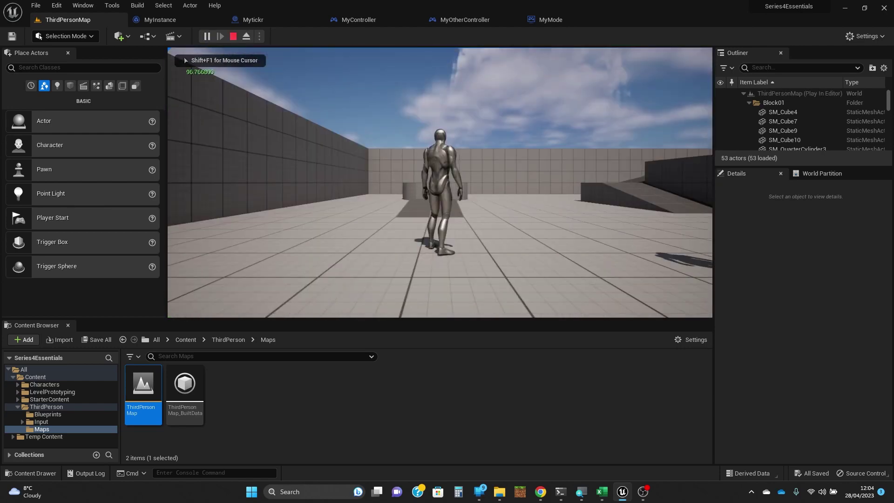
key(w)
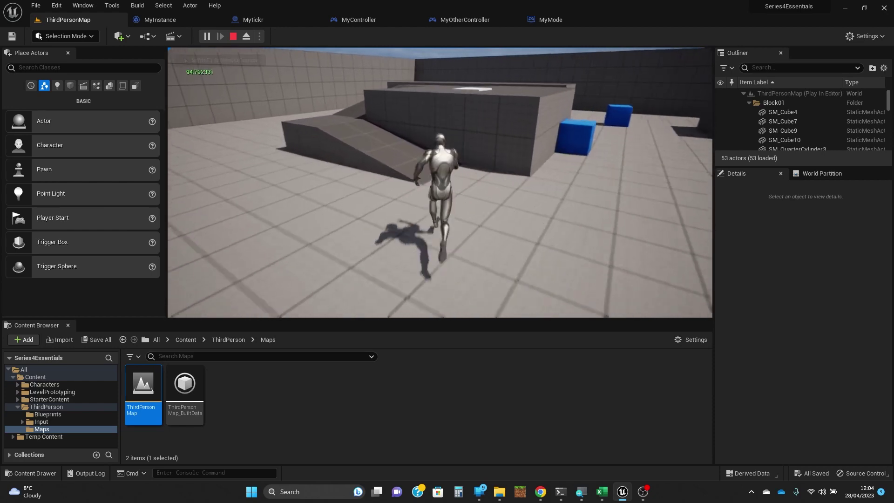
key(w)
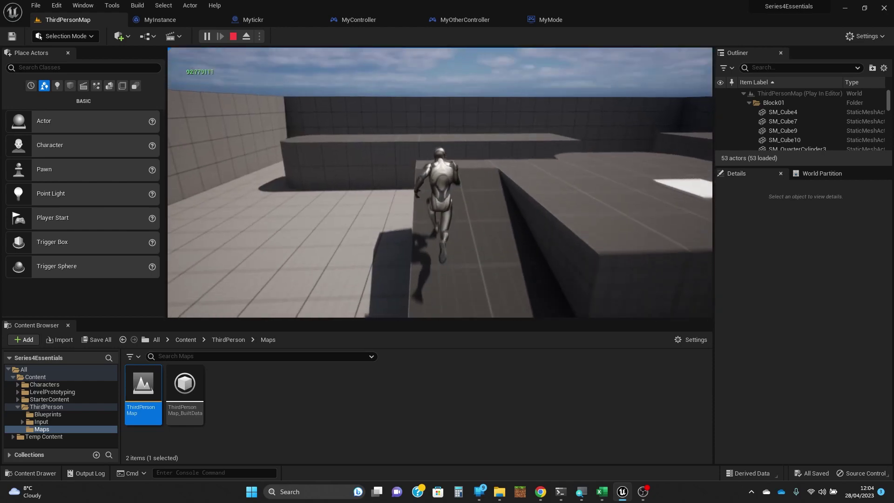
key(w)
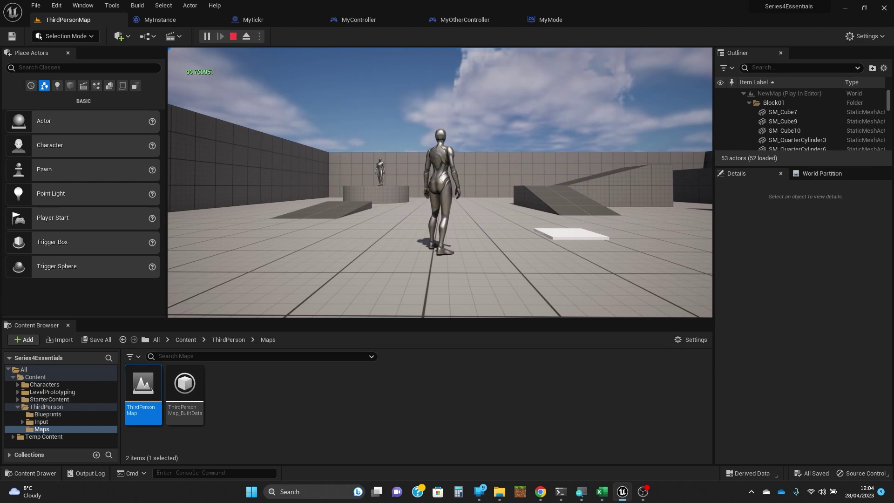
Walk the character around the loaded NewMap, then stop the test play with Esc
key(w)
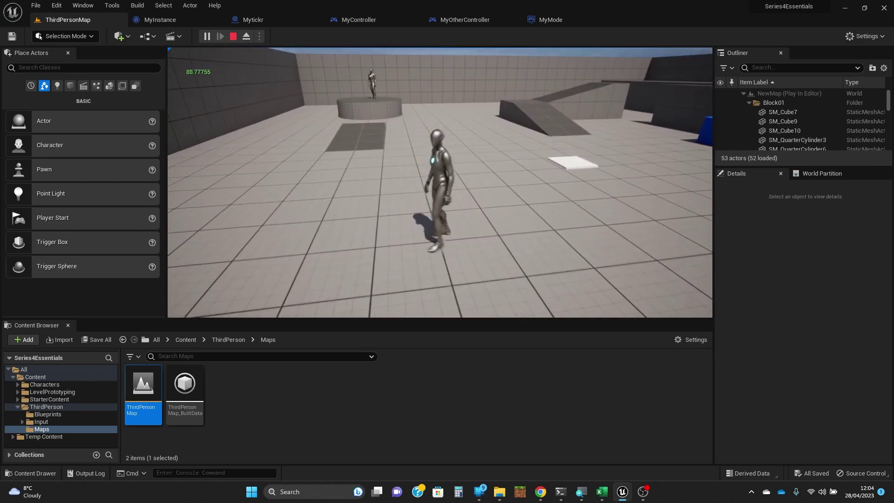
key(w)
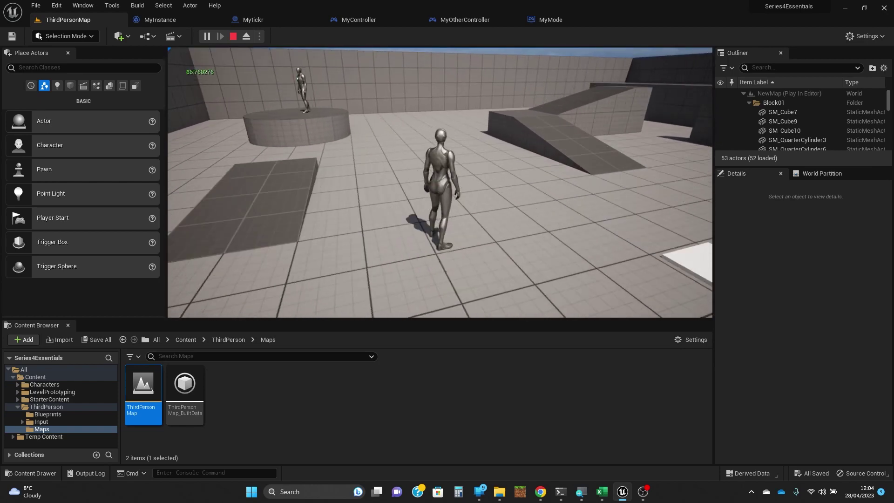
key(w)
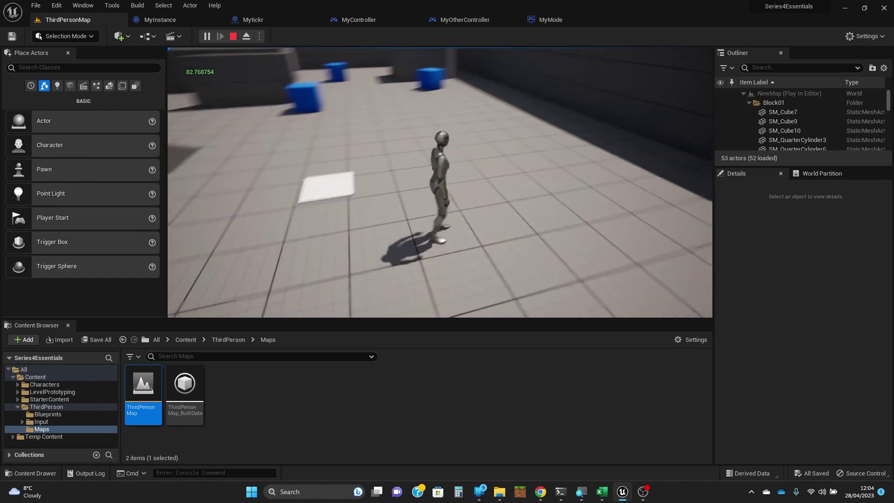
key(w)
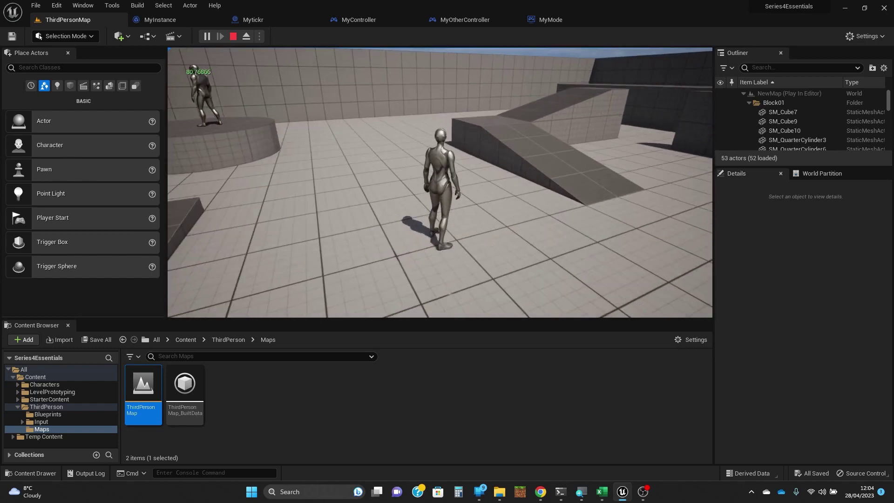
key(s)
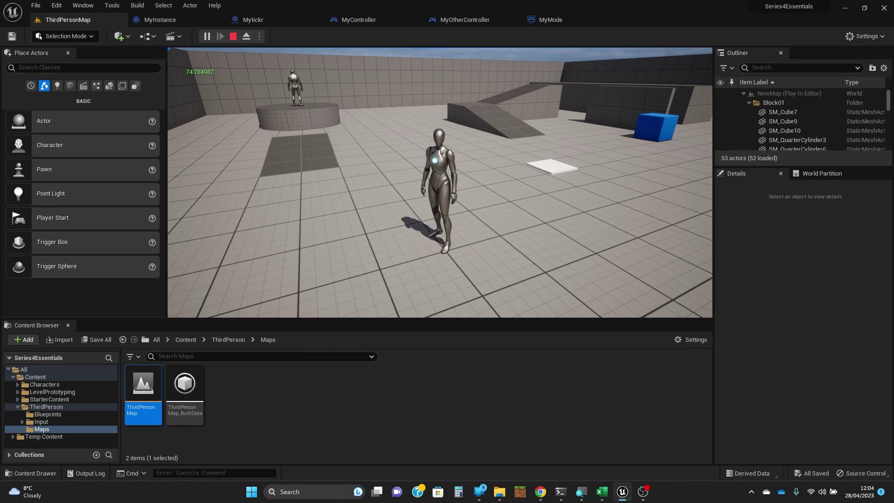
key(Escape)
right_drag(389, 247, 383, 251)
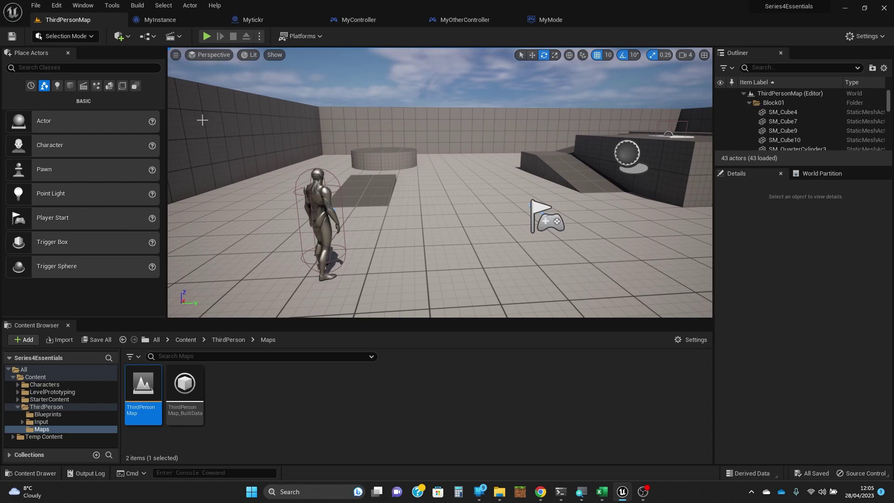
Switch to the MyMode blueprint and show its Class Defaults with MyOtherController as controller
click(551, 20)
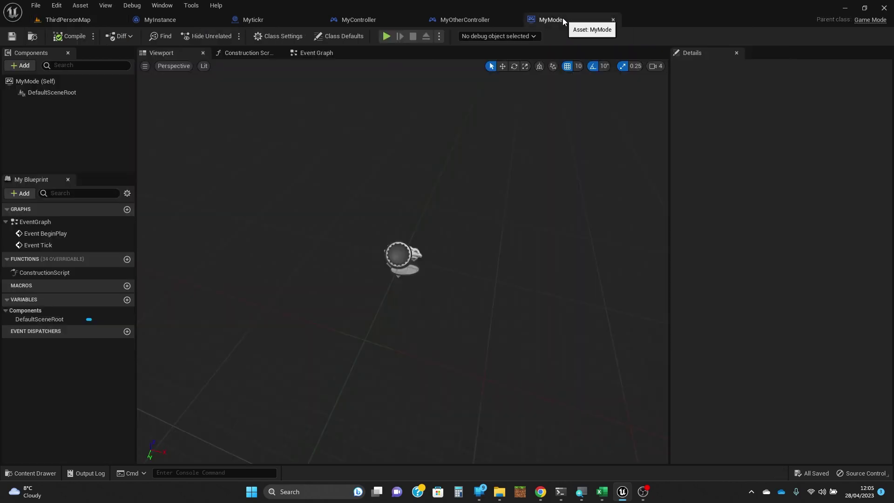
click(341, 38)
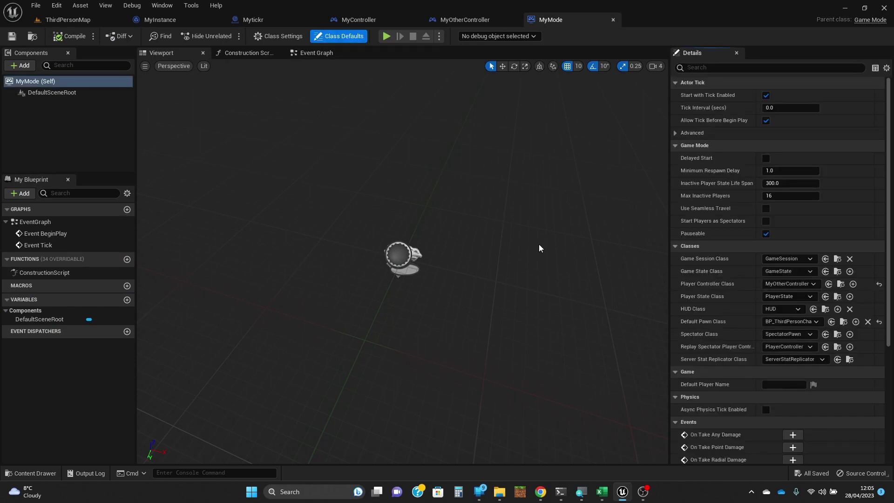